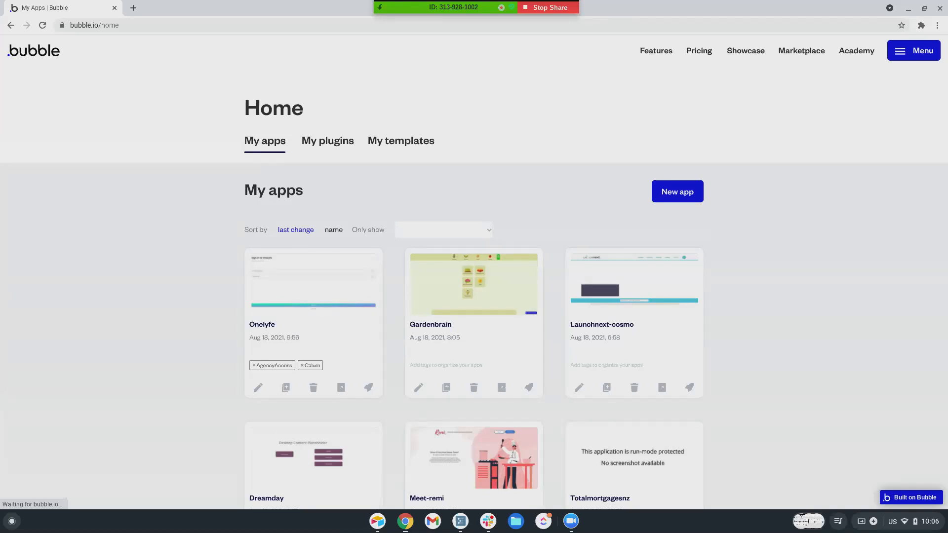
Open the Augustsandbox2021 app for editing and stop the screen share
scroll(319, 307, down, 8)
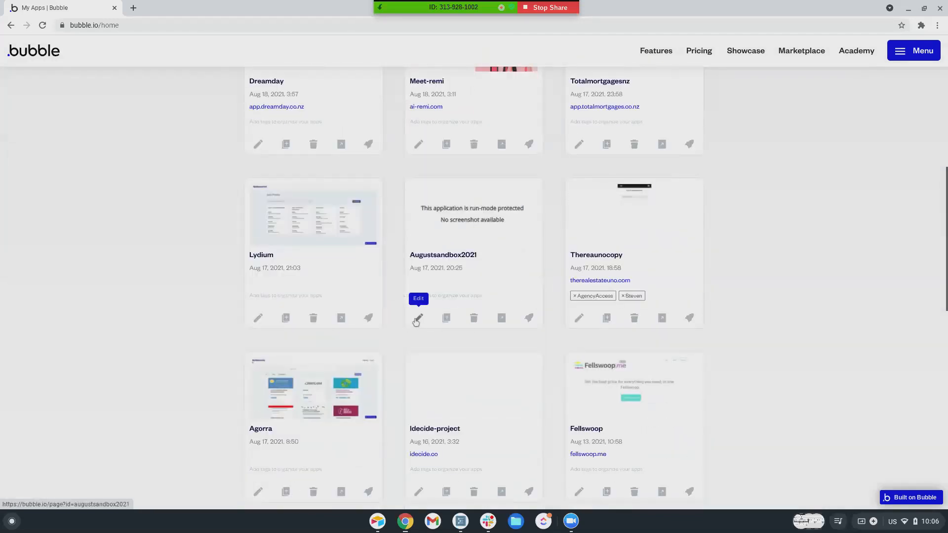
click(416, 317)
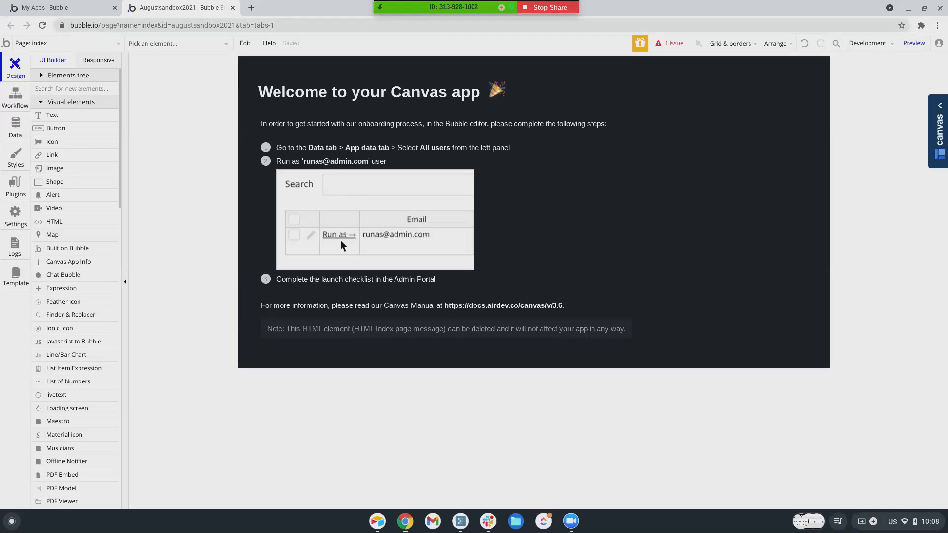
click(562, 10)
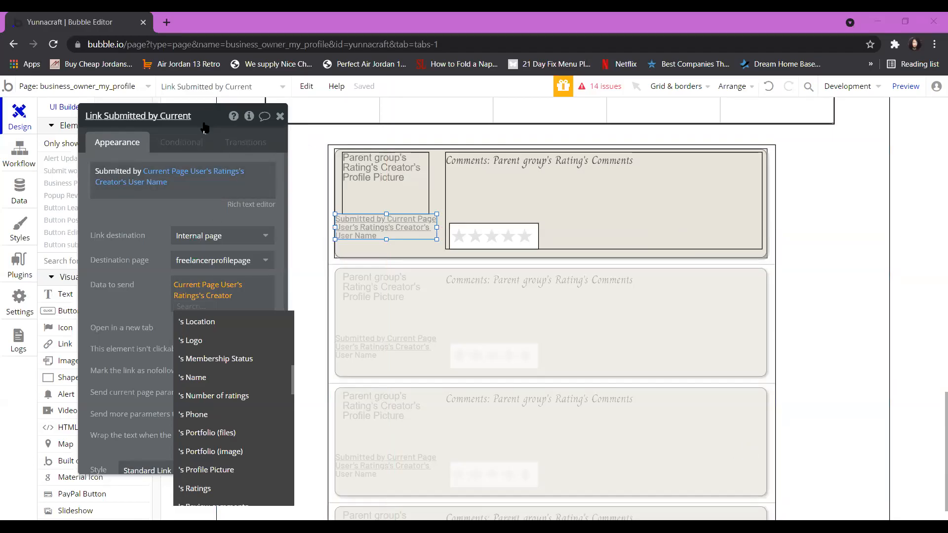
Close the link's properties and select the image repeating group in the Business Work Portfolio section
click(275, 130)
click(280, 118)
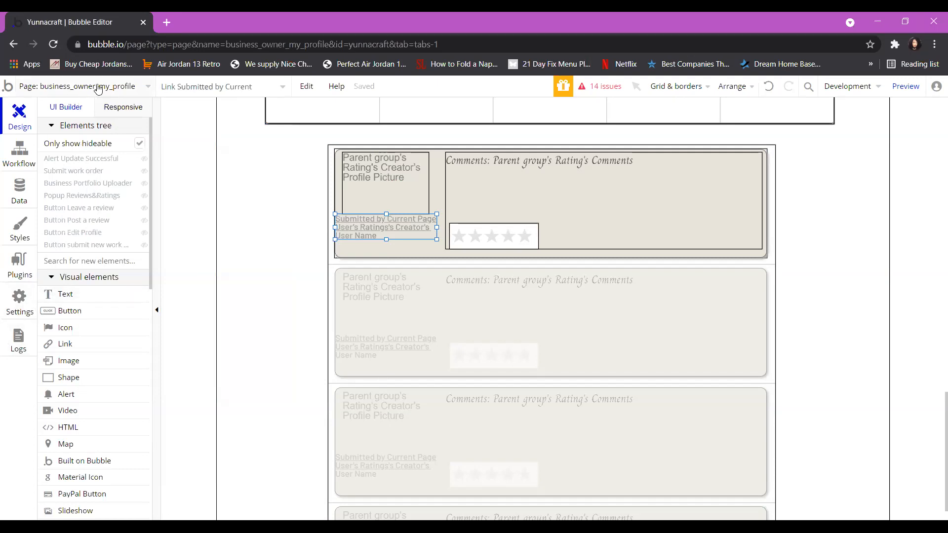
scroll(403, 258, up, 8)
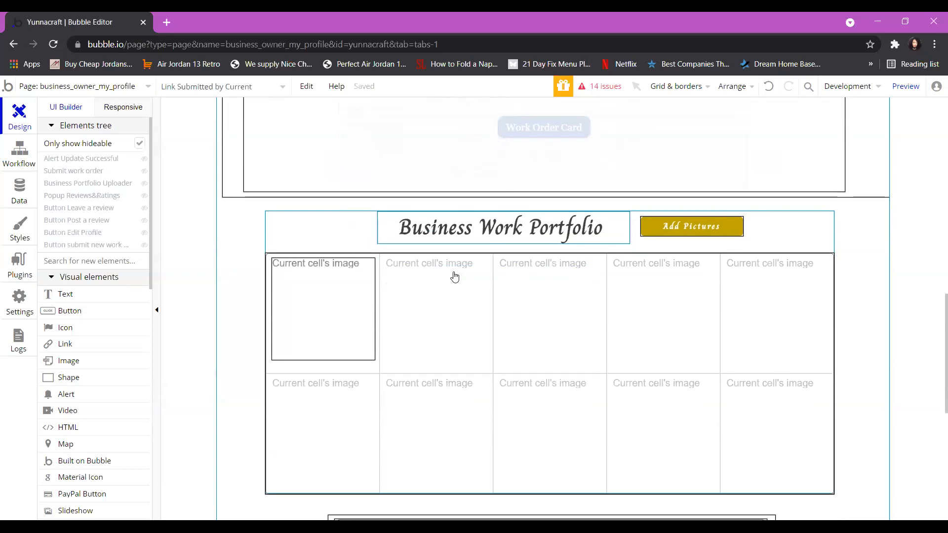
scroll(434, 281, down, 1)
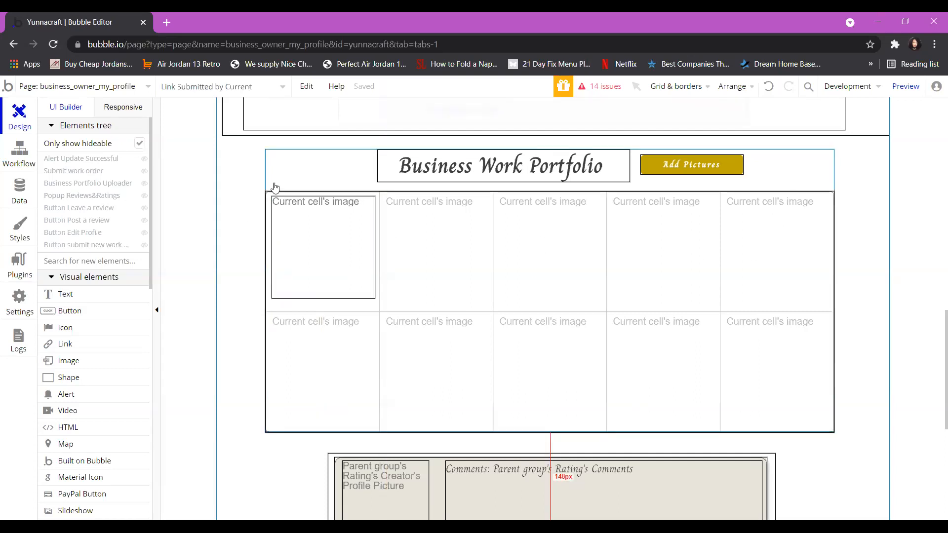
click(269, 208)
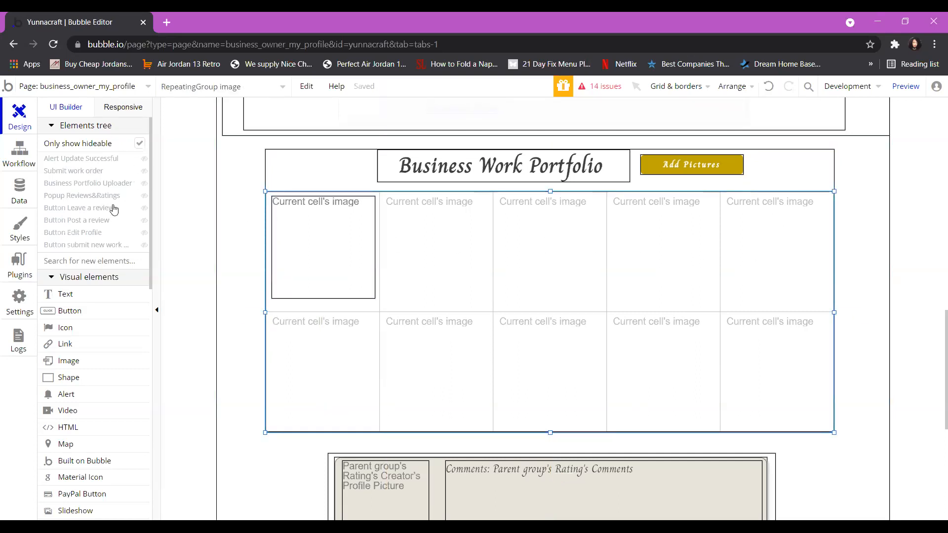
Open the Business Portfolio Uploader popup and inspect its file uploader, file repeating group and Save button
mouse_move(100, 187)
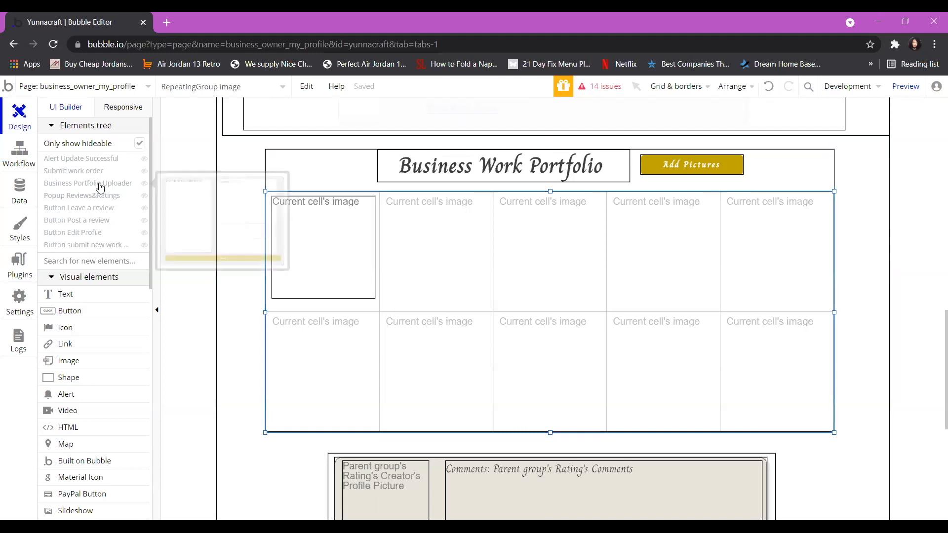
click(100, 187)
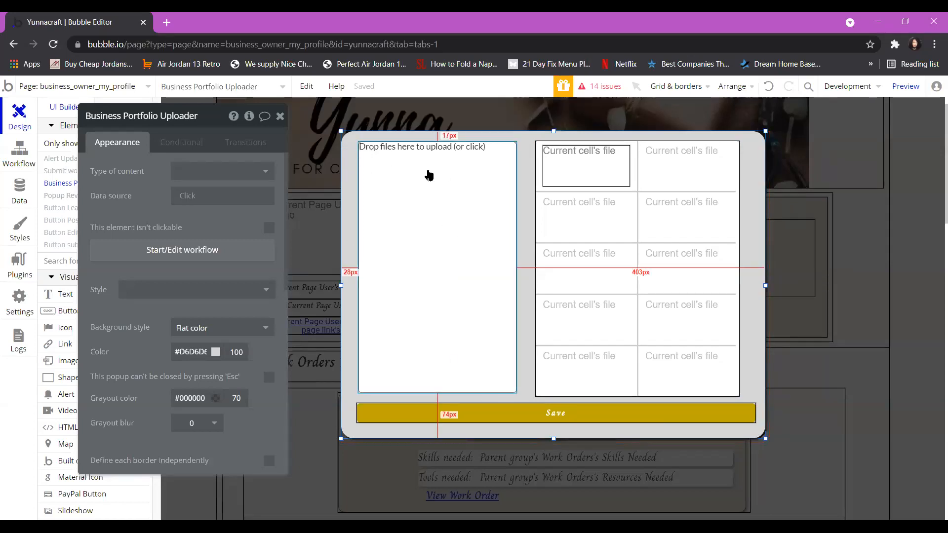
click(432, 210)
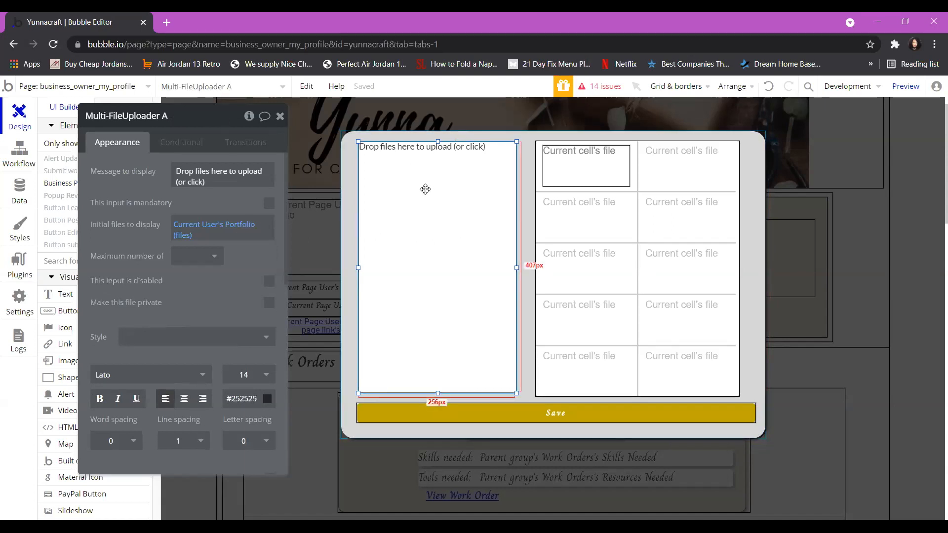
click(537, 164)
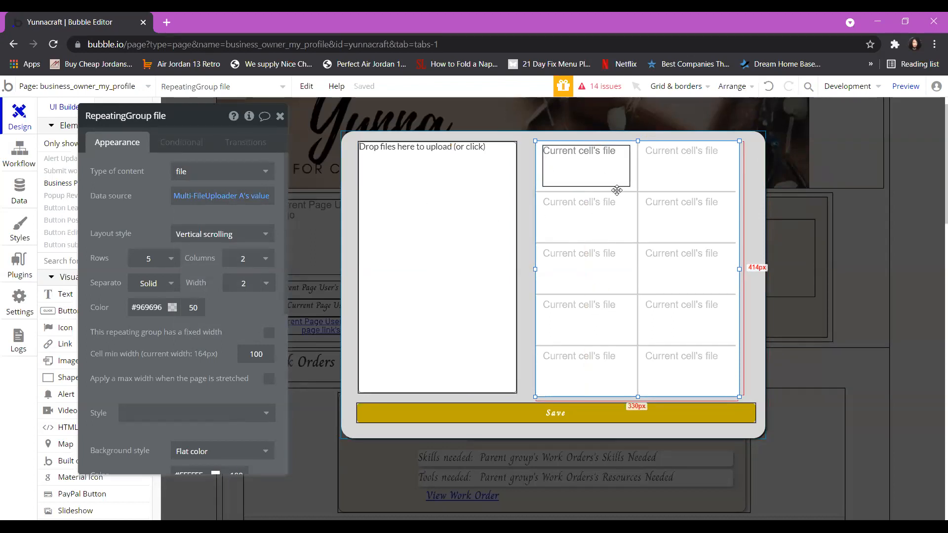
click(556, 414)
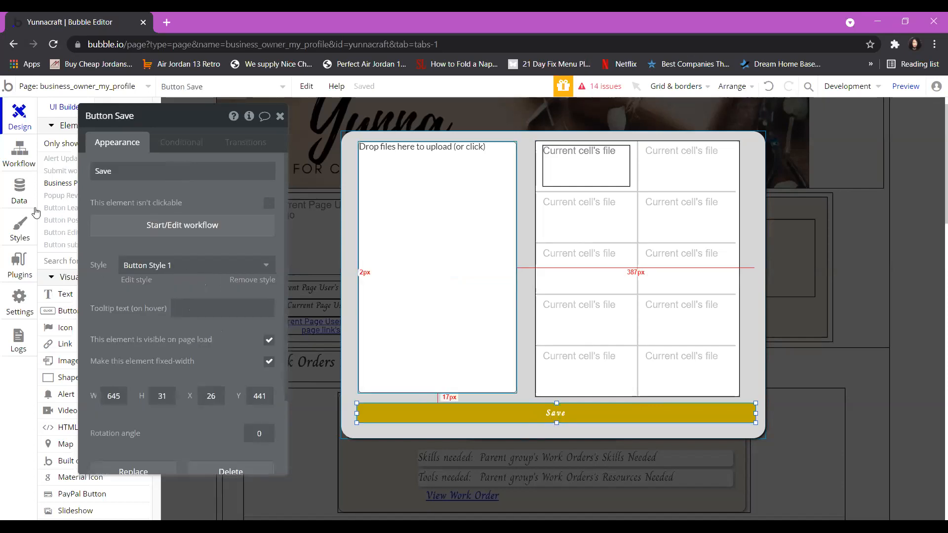
Open the Save button's workflow and review the portfolio fields set by its Make changes to User action
click(116, 227)
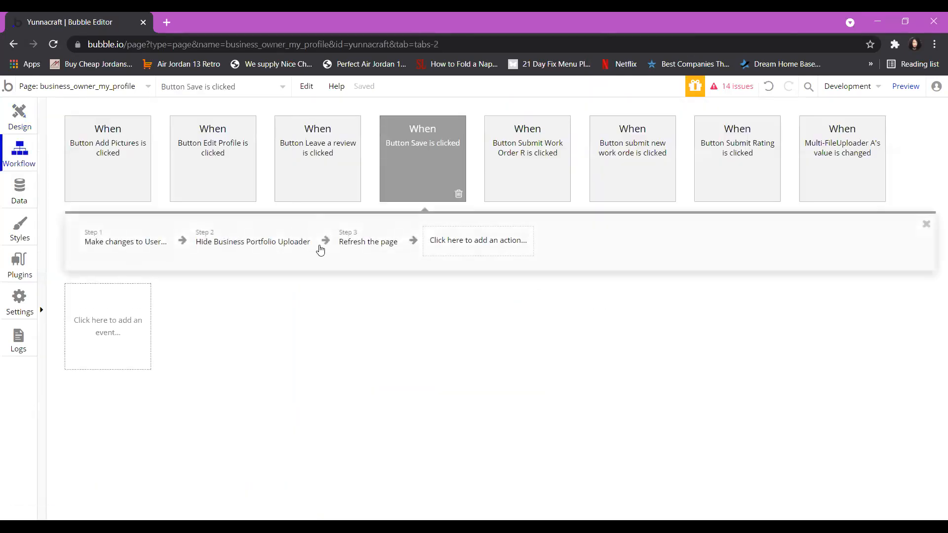
click(104, 241)
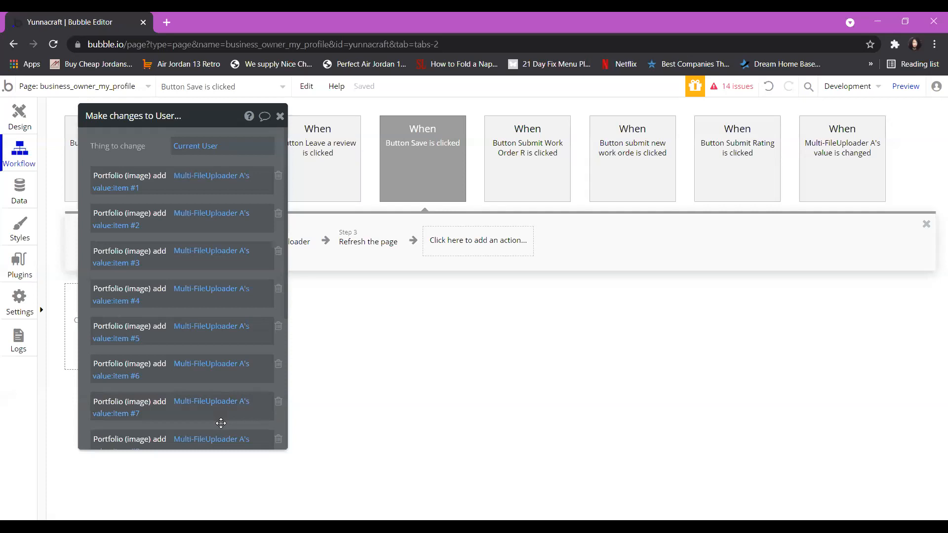
scroll(188, 375, down, 3)
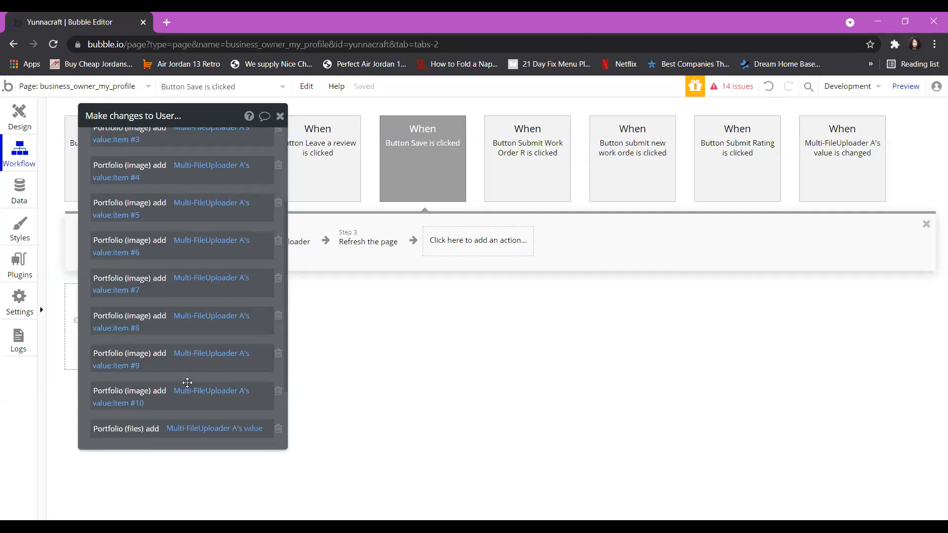
scroll(179, 405, down, 2)
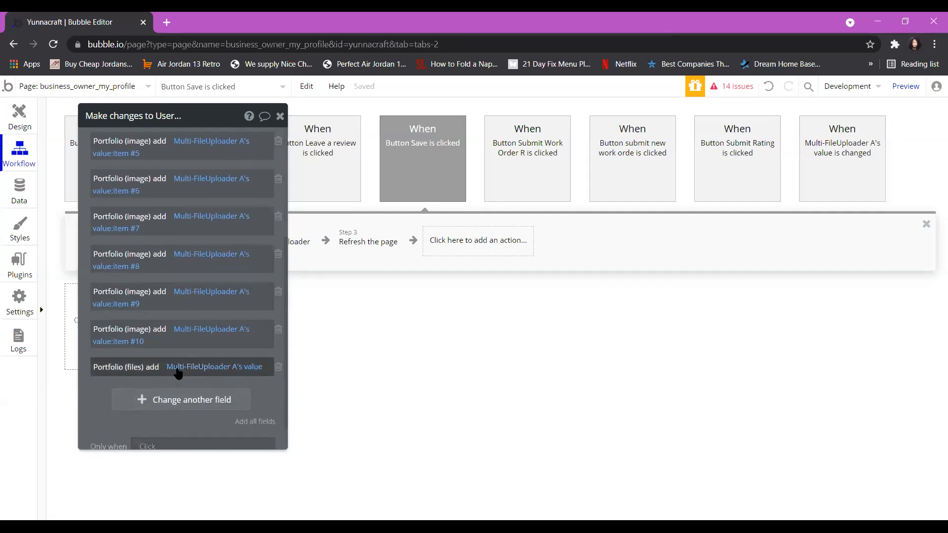
click(280, 116)
Review the Hide Business Portfolio Uploader and Refresh the page actions of the Save workflow
click(259, 243)
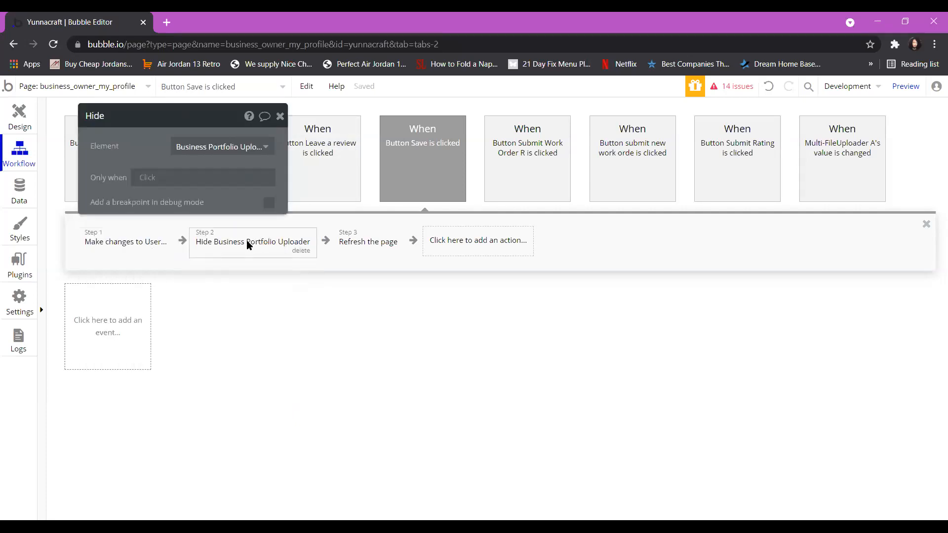
click(280, 116)
click(368, 247)
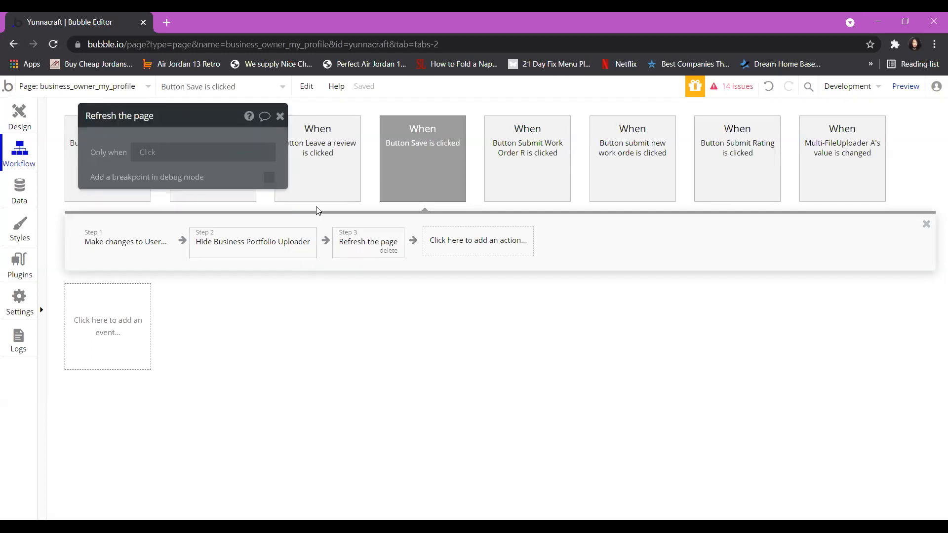
click(280, 116)
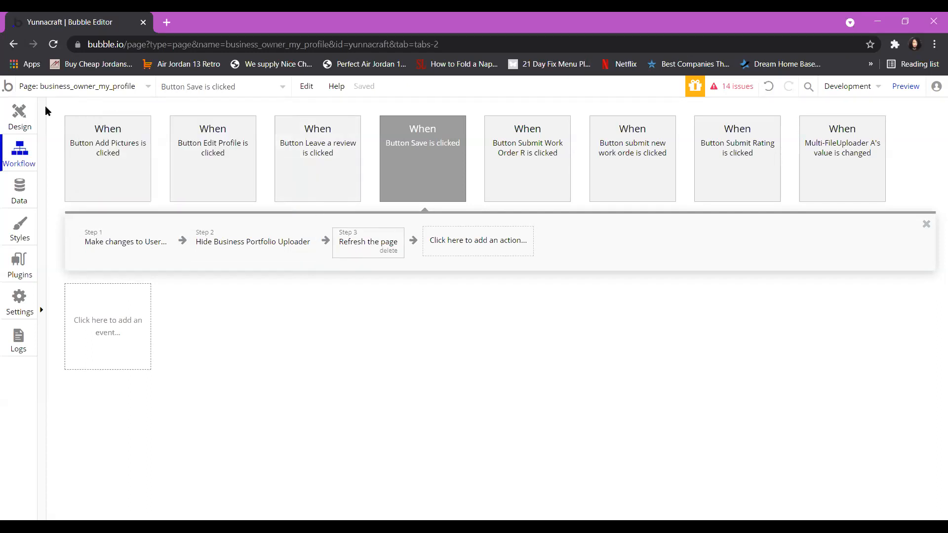
Return to the page design, look over the Business Work Portfolio section and preview the page
click(21, 119)
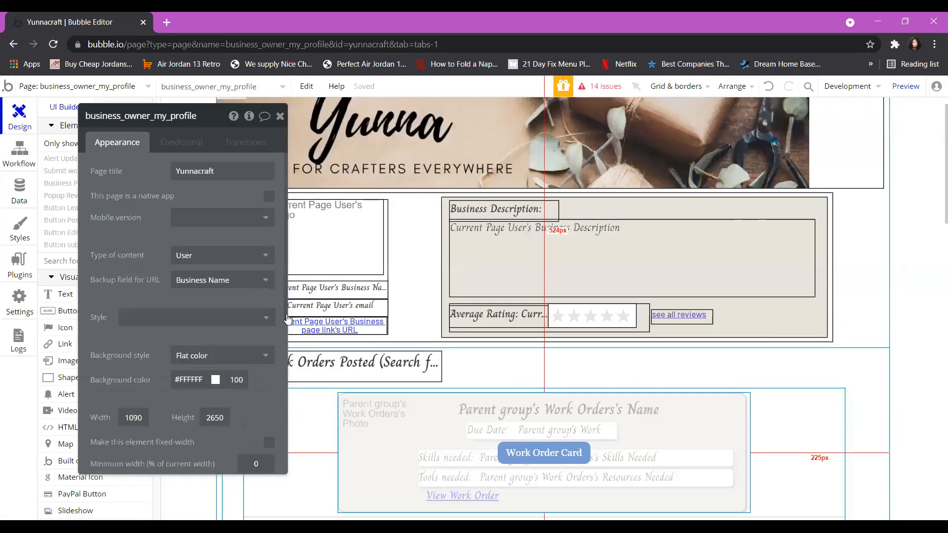
click(482, 453)
scroll(469, 311, down, 10)
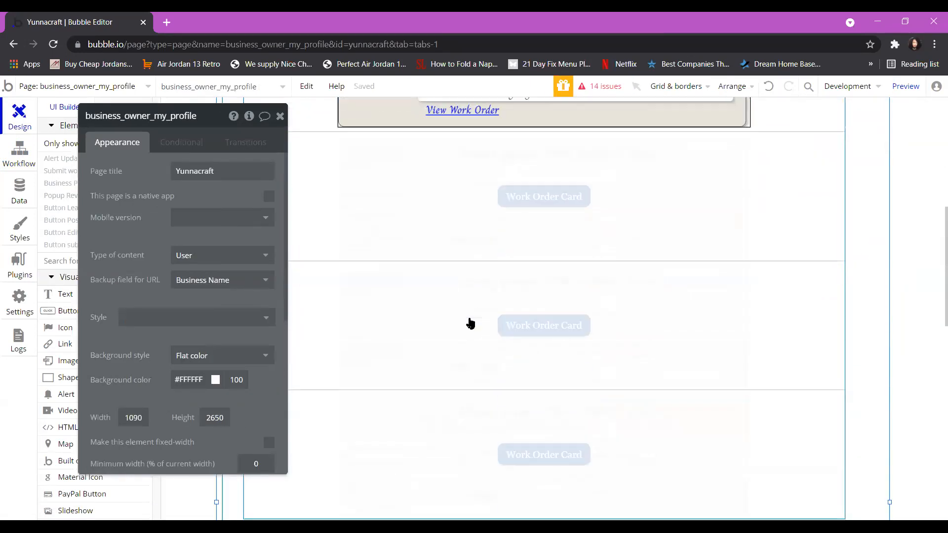
scroll(482, 341, down, 1)
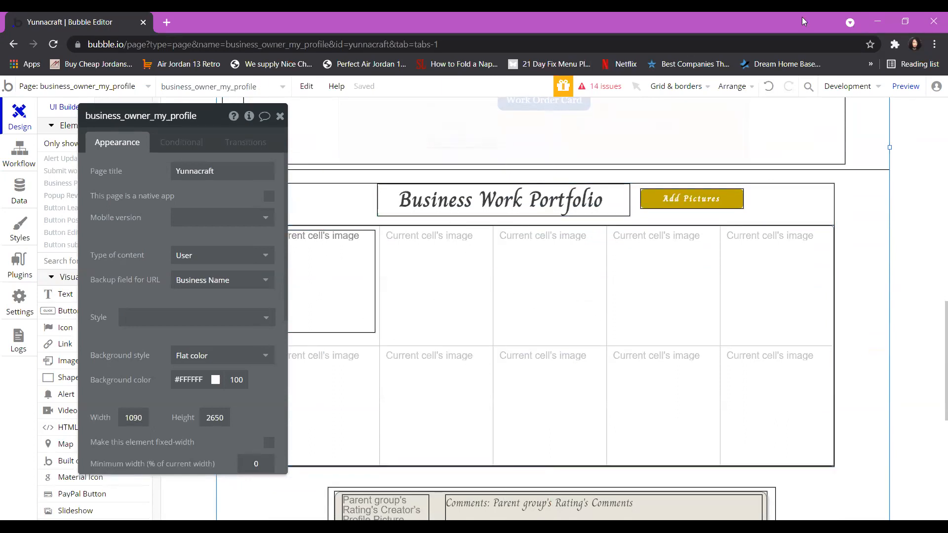
scroll(668, 137, up, 5)
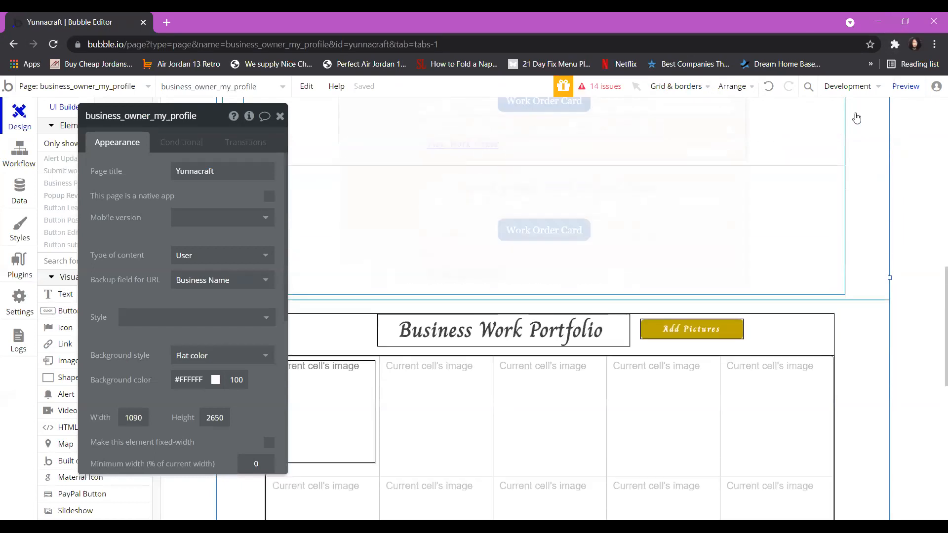
click(912, 92)
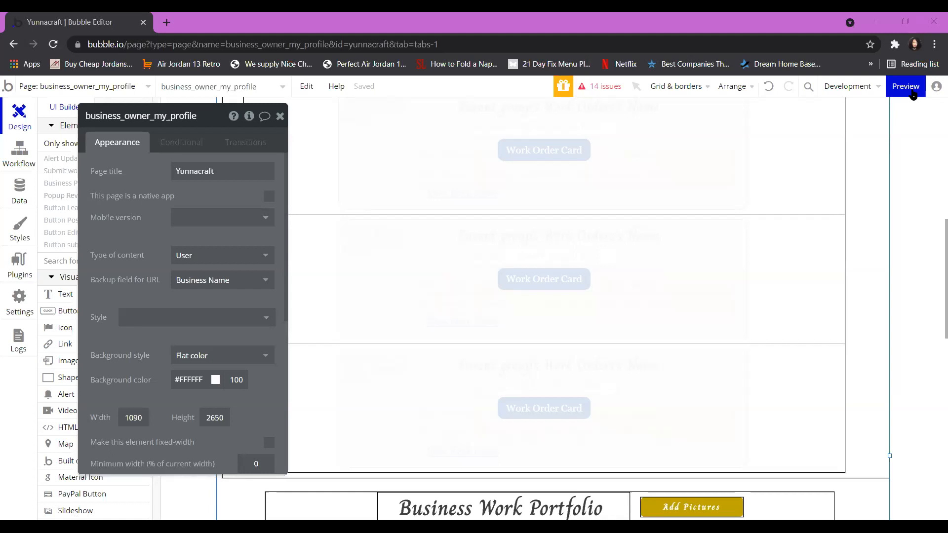
click(913, 93)
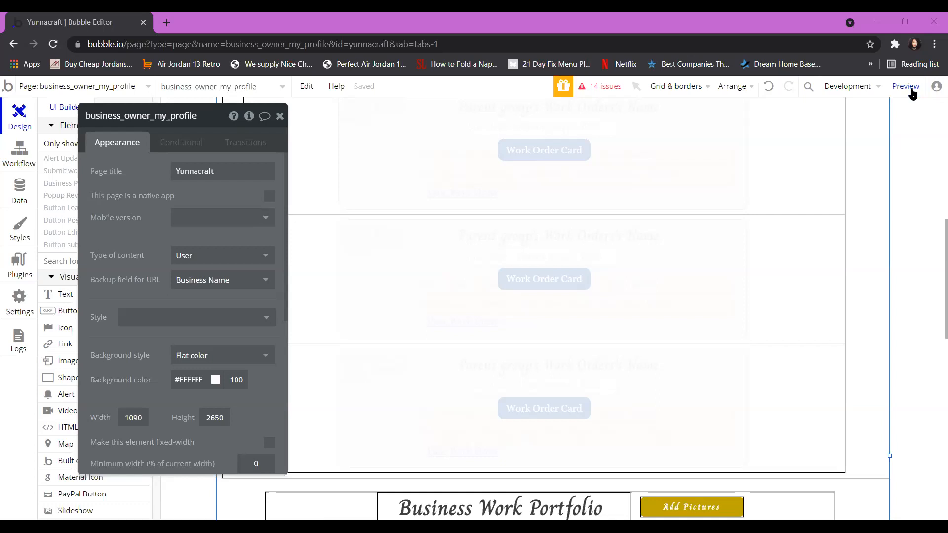
Find the K&G Fashion account in the All Users app data and run the app as that user
click(280, 116)
click(21, 192)
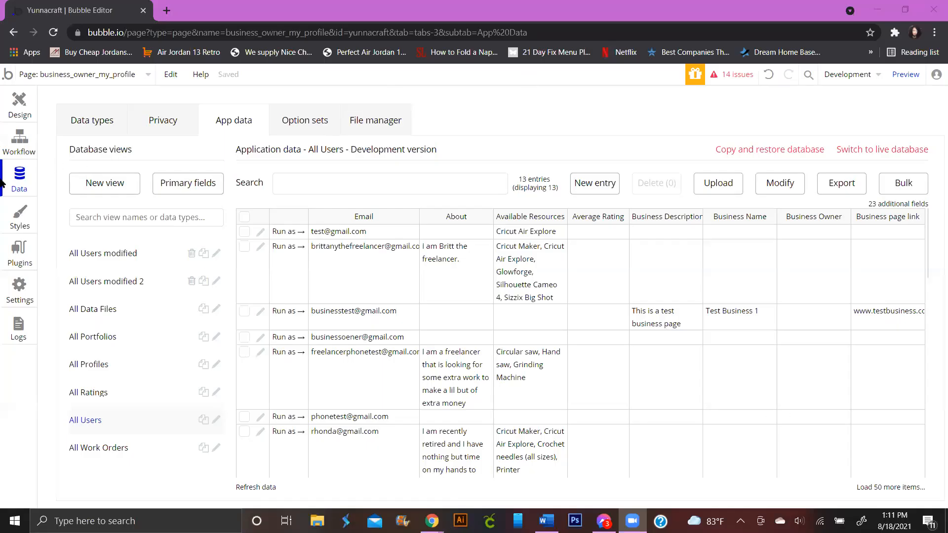
click(26, 178)
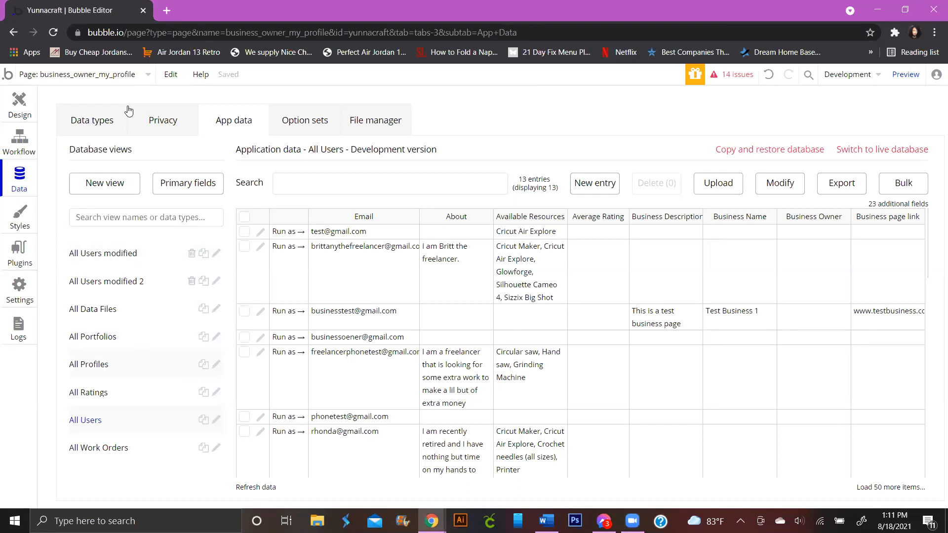
click(105, 121)
click(220, 117)
scroll(392, 349, down, 5)
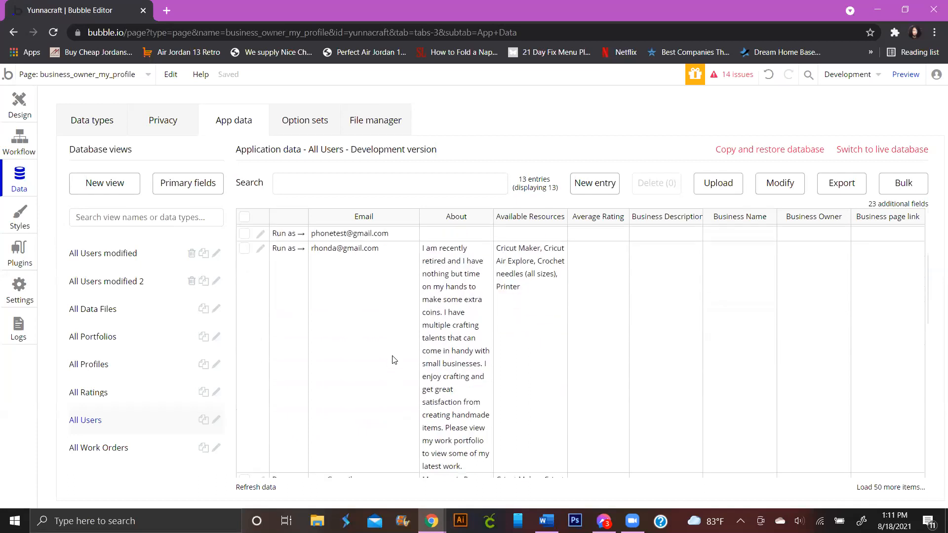
scroll(395, 309, down, 10)
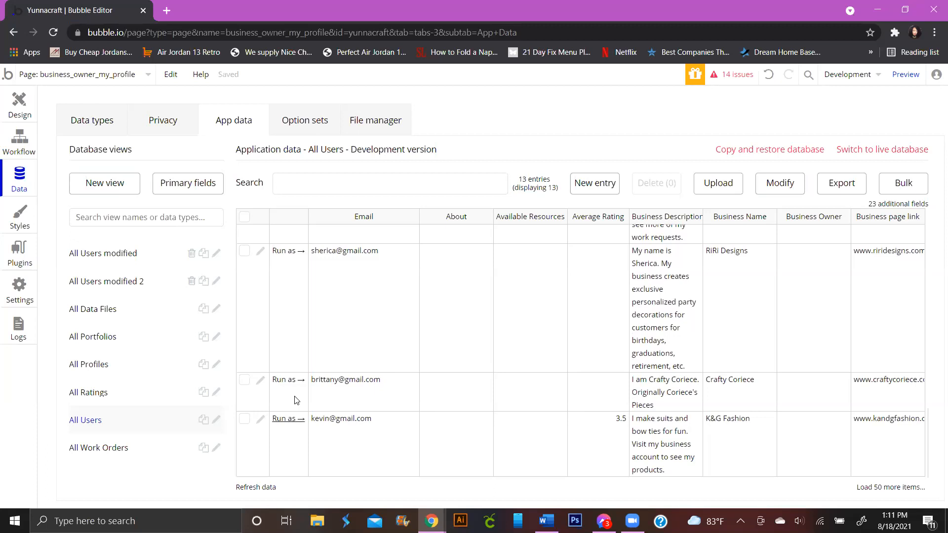
click(289, 379)
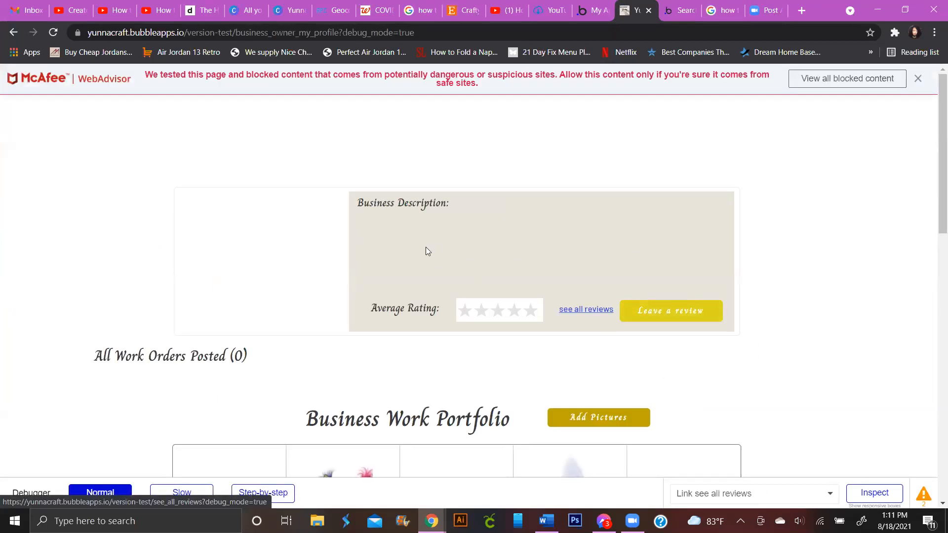
Dismiss the McAfee WebAdvisor banner and open My Business Profile from the site's menu
click(916, 81)
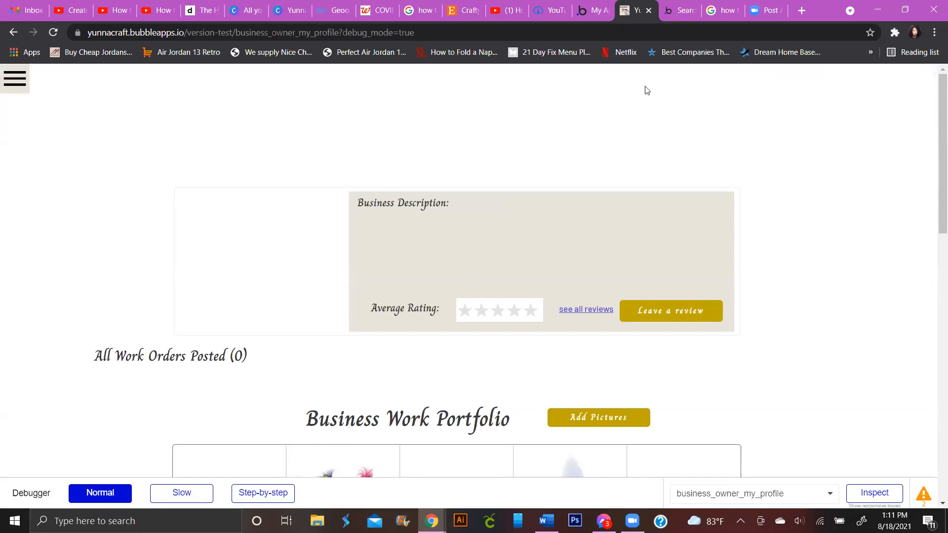
click(22, 82)
click(250, 76)
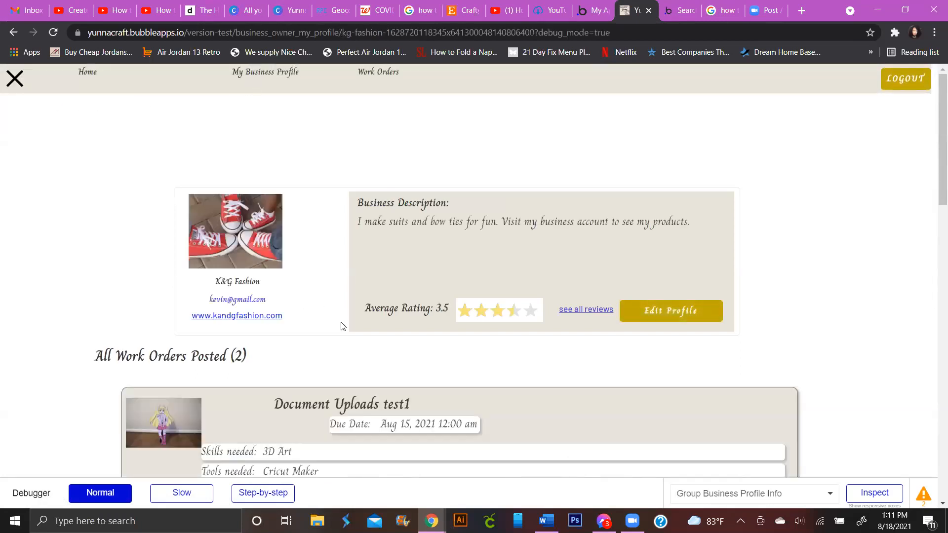
Examine the profile's posted work orders and Business Work Portfolio images, and switch to the My apps page
scroll(532, 187, down, 1)
scroll(538, 205, down, 4)
scroll(542, 211, up, 4)
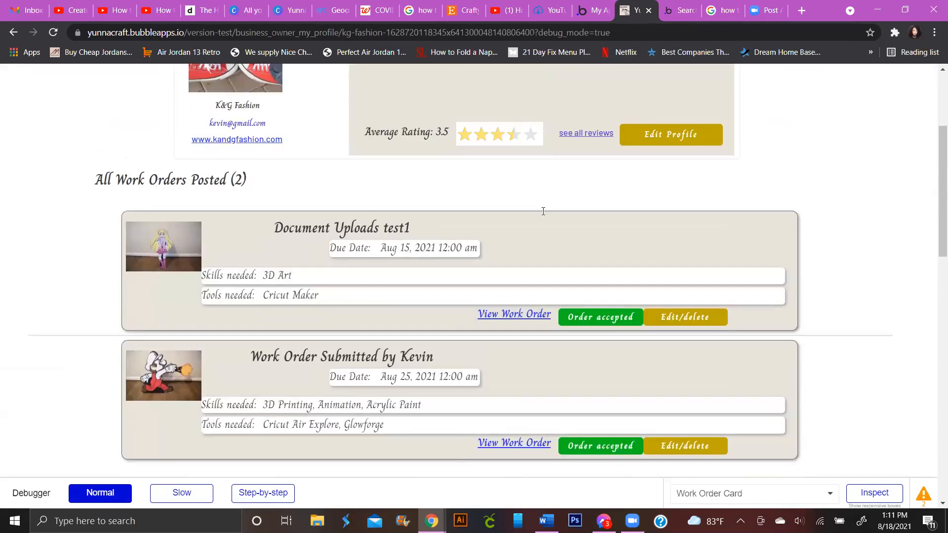
scroll(543, 212, down, 3)
scroll(543, 212, down, 8)
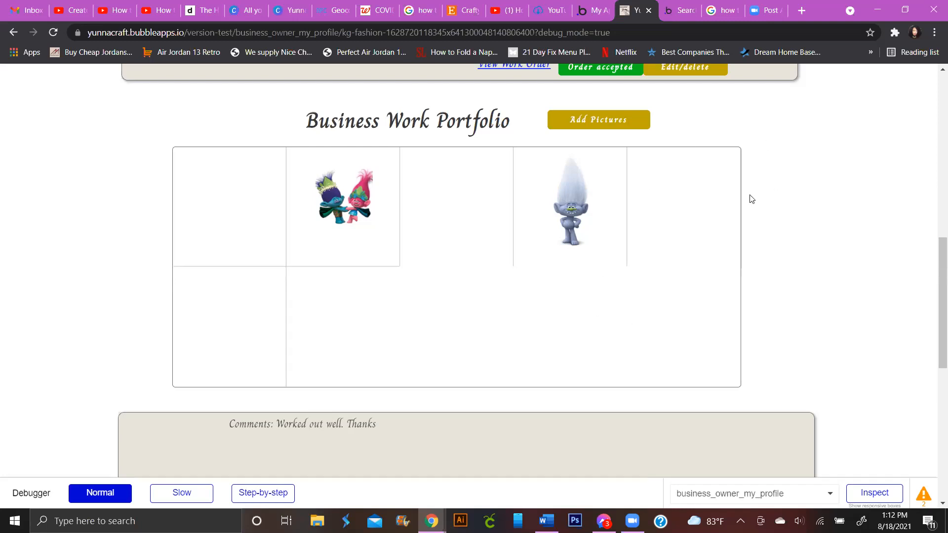
click(598, 20)
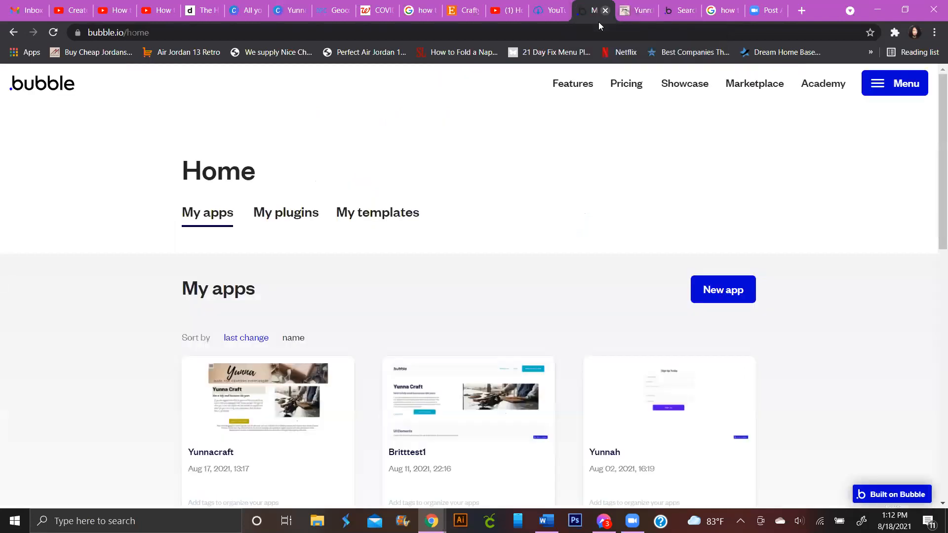
Switch to the Bubble Editor window and show the Business Work Portfolio section in the page design
key(ctrl+Tab)
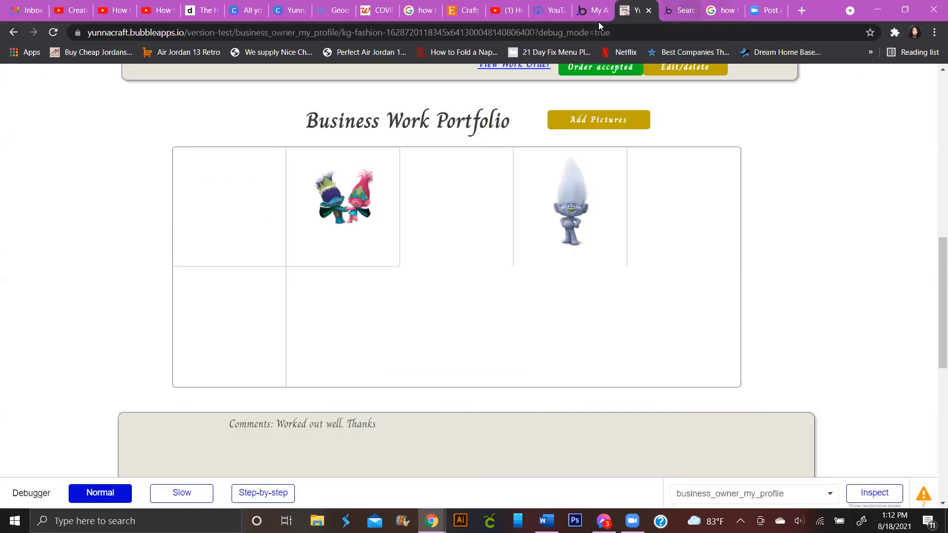
mouse_move(431, 520)
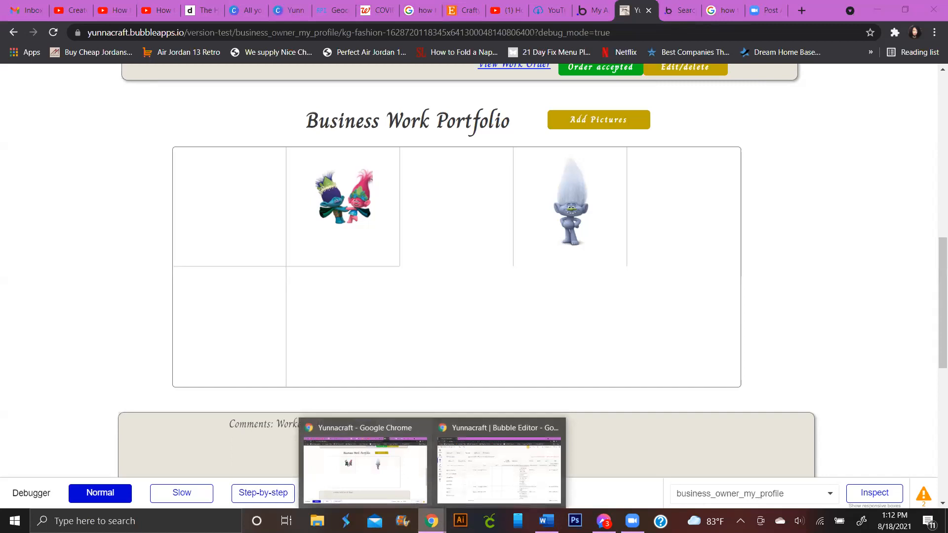
click(499, 457)
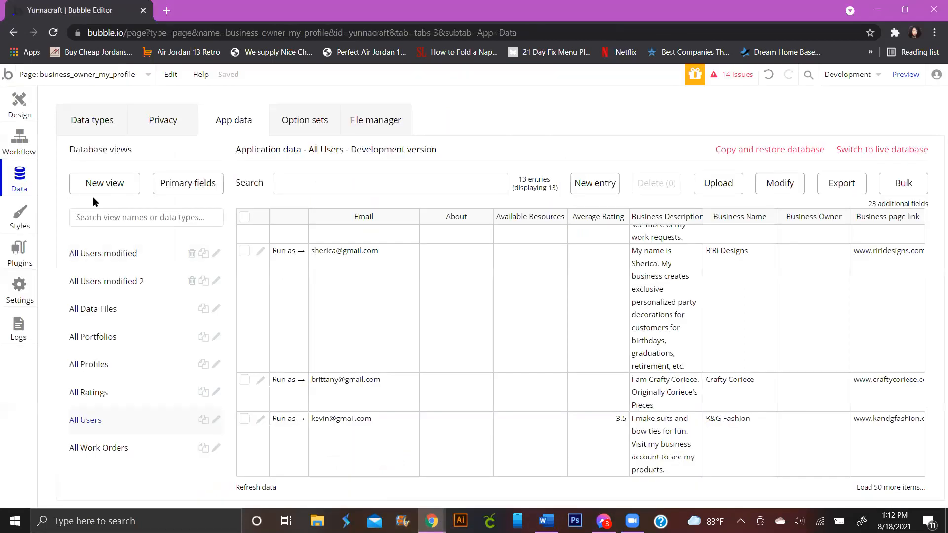
click(20, 102)
scroll(483, 250, down, 4)
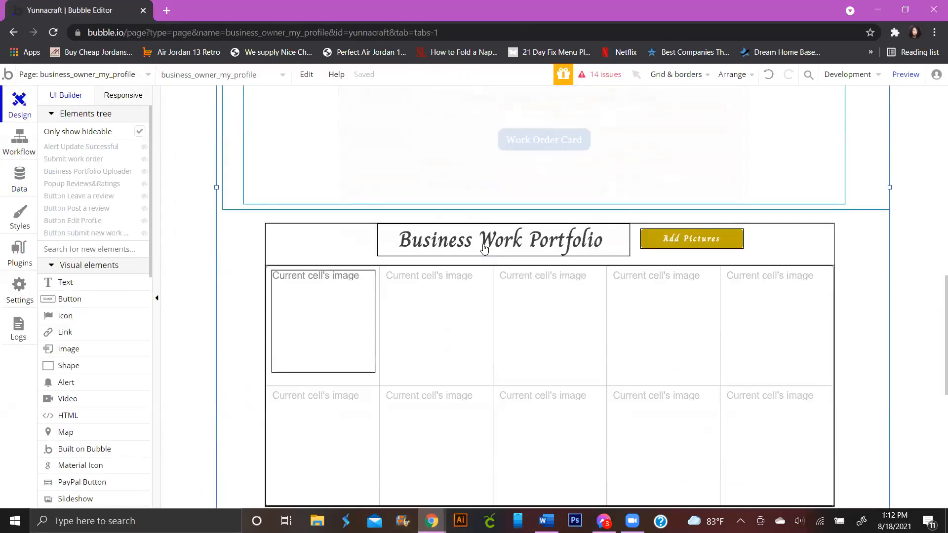
scroll(483, 250, down, 2)
Open the properties of the Business Work Portfolio's repeating group and look over its data source options
click(267, 210)
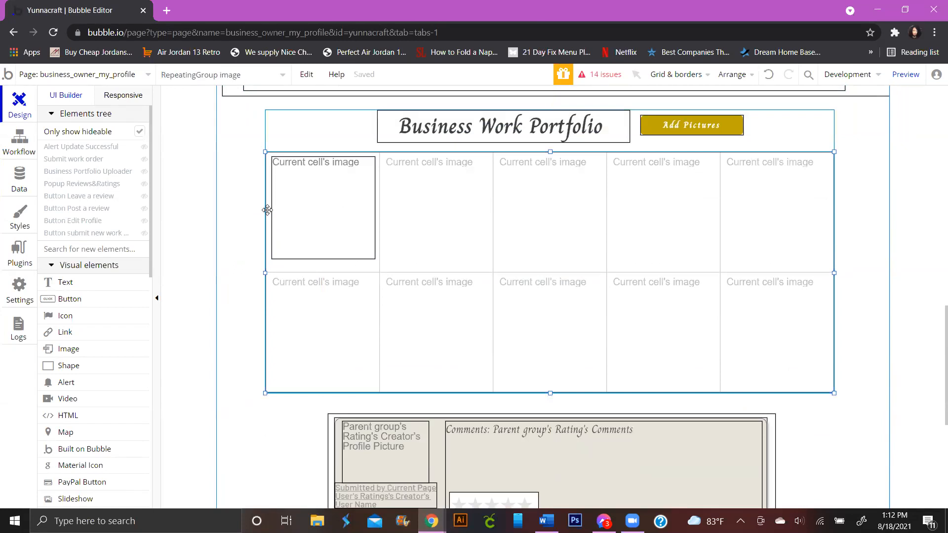
double_click(267, 210)
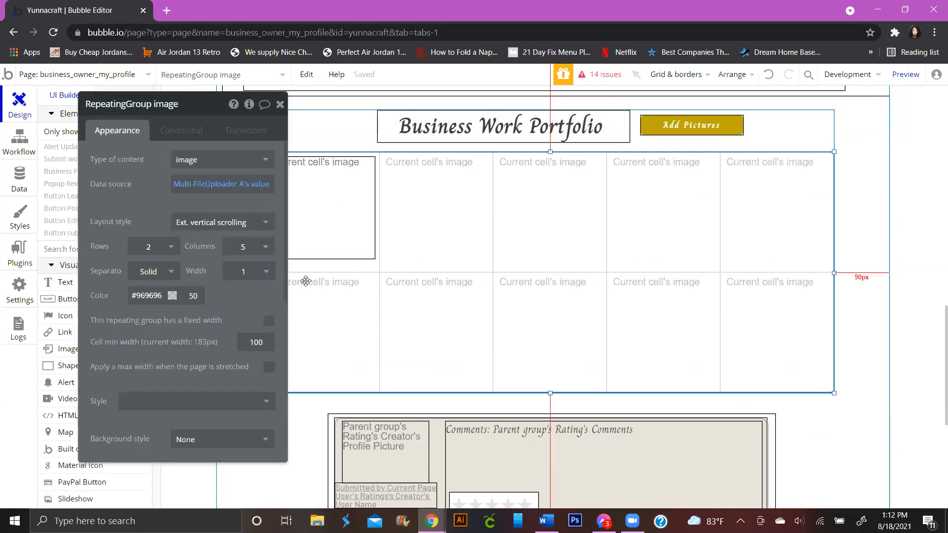
drag(193, 113, 161, 105)
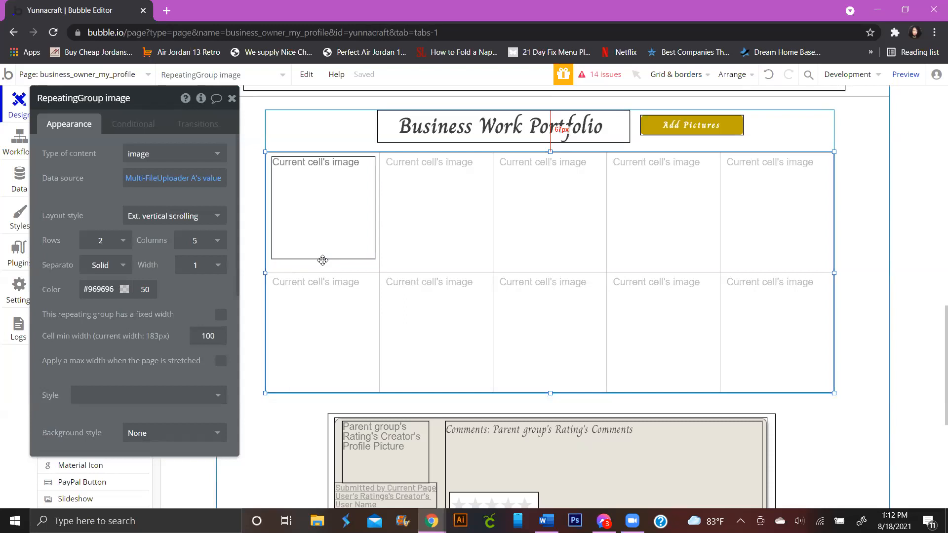
click(176, 182)
click(176, 182)
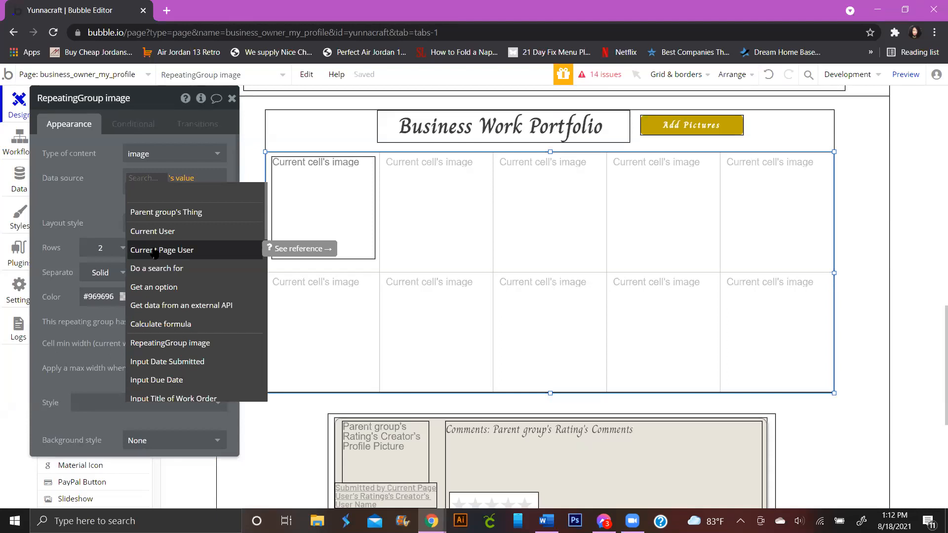
click(98, 184)
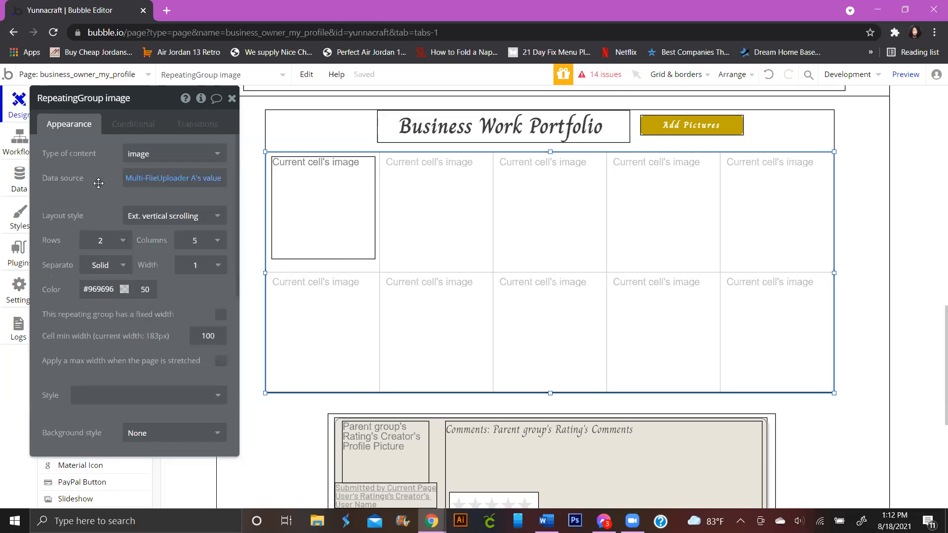
drag(108, 100, 201, 109)
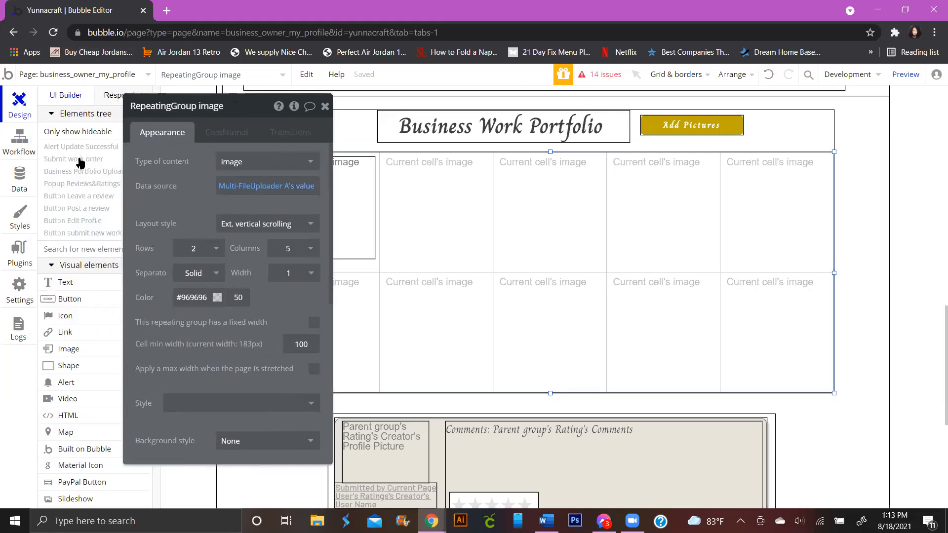
Examine all field changes in the Make changes to User action of the Button Save workflow
click(20, 141)
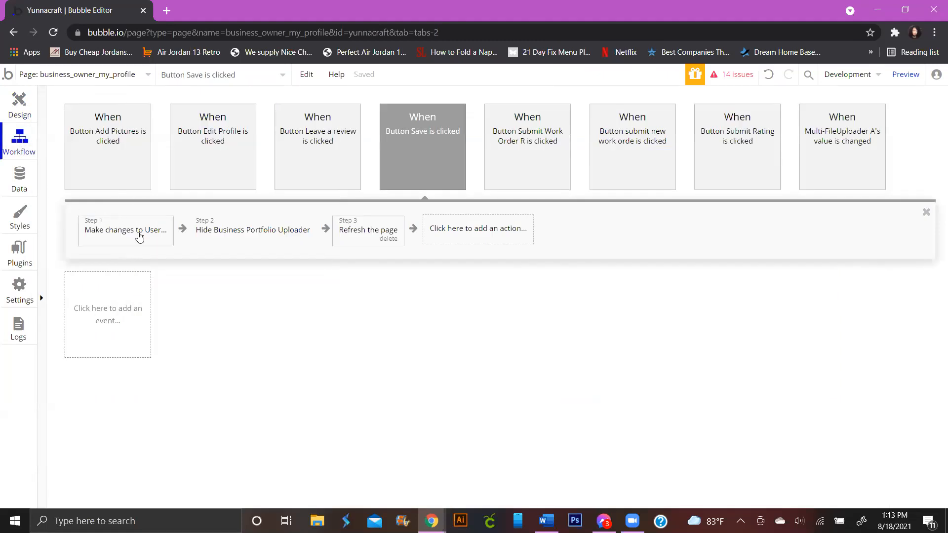
click(119, 235)
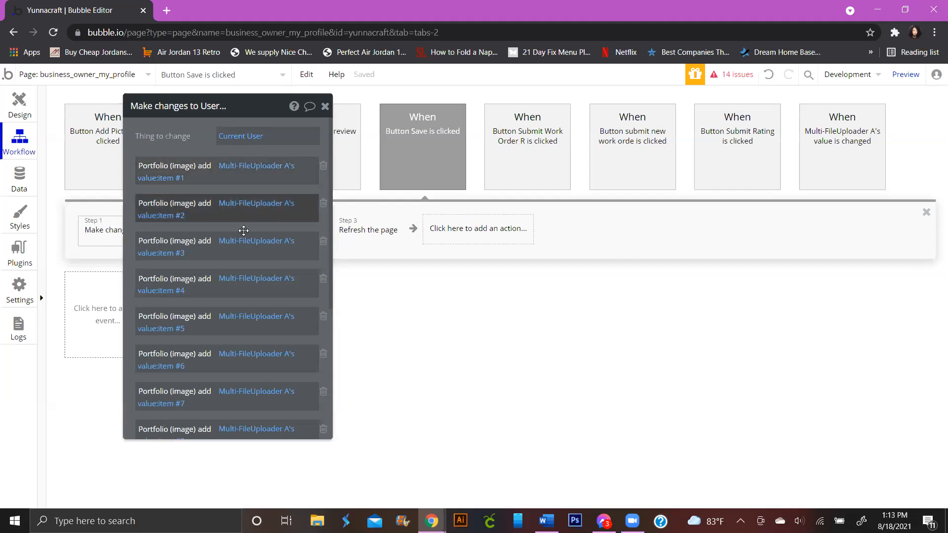
scroll(268, 303, down, 2)
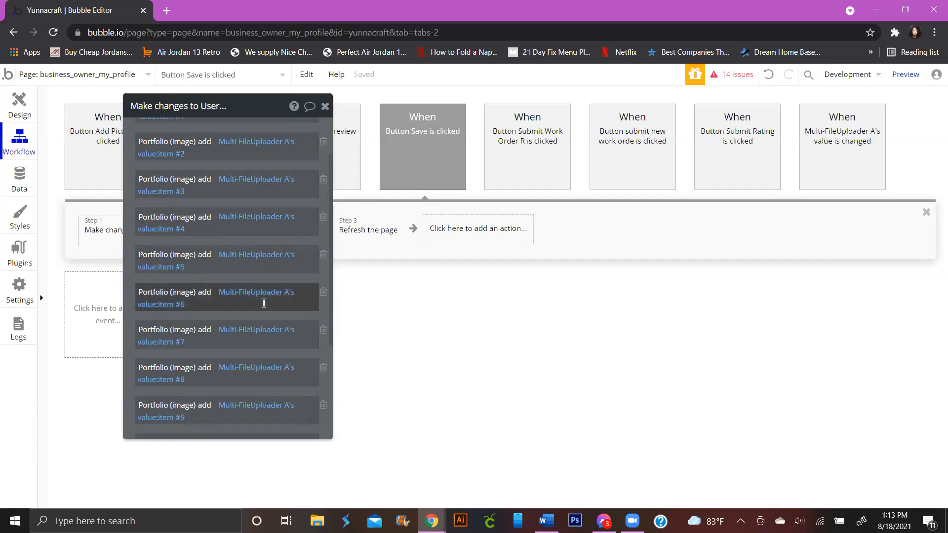
scroll(265, 313, down, 4)
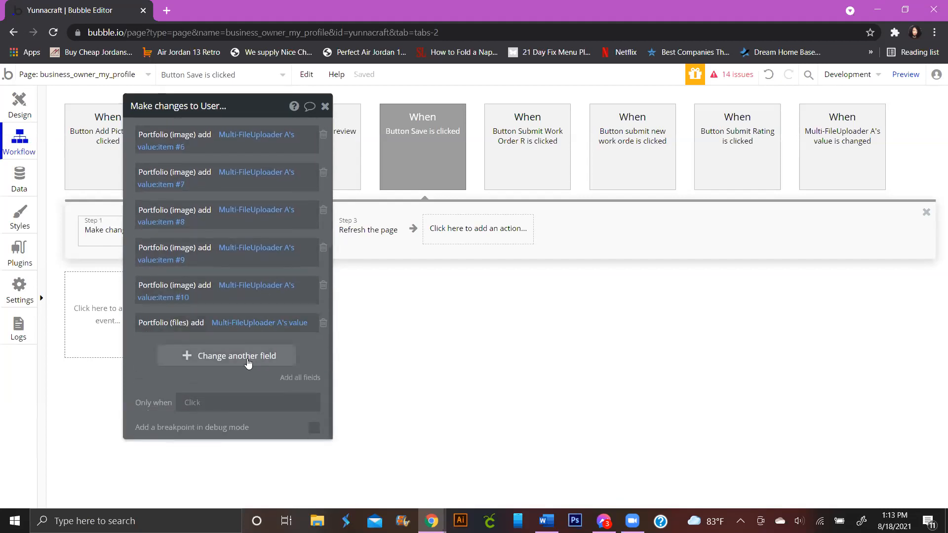
Add another field change to the user action, creating a new list field named Images with type image
click(249, 363)
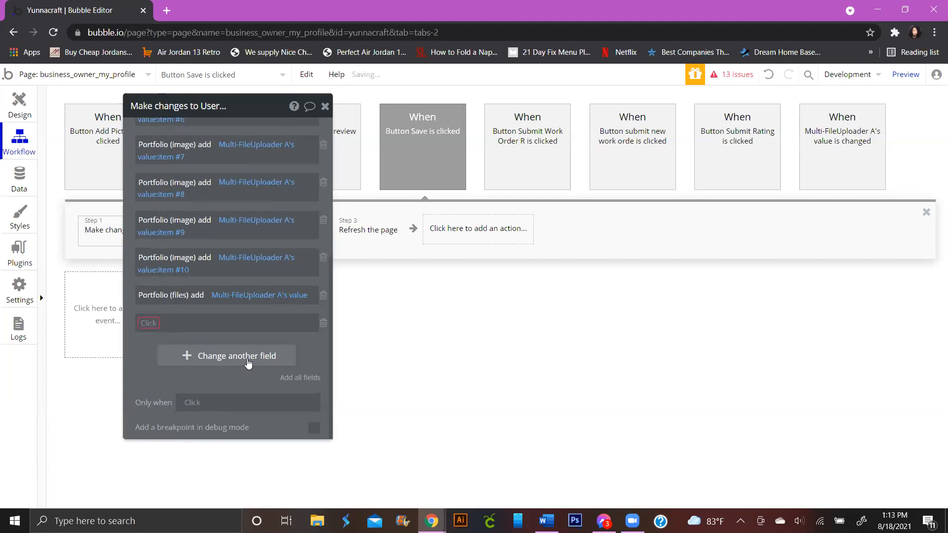
click(148, 324)
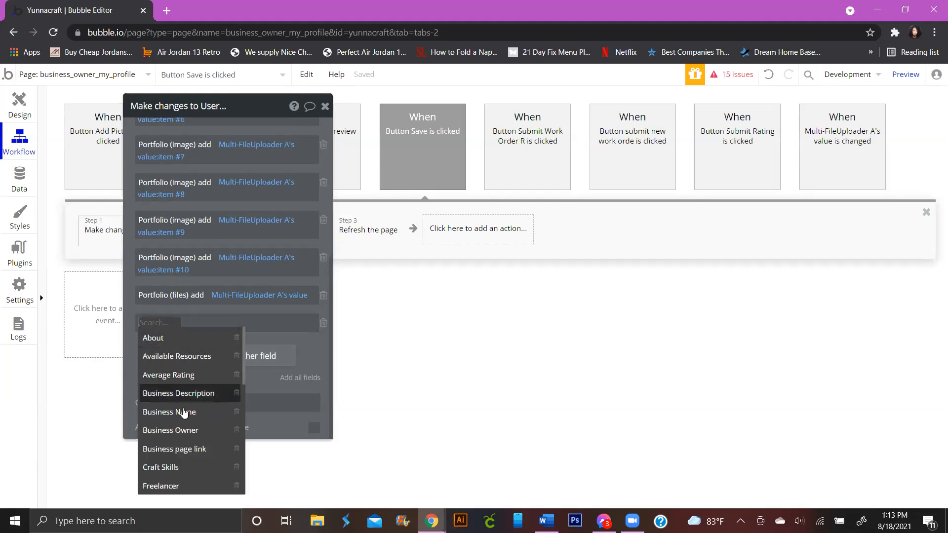
scroll(196, 453, down, 6)
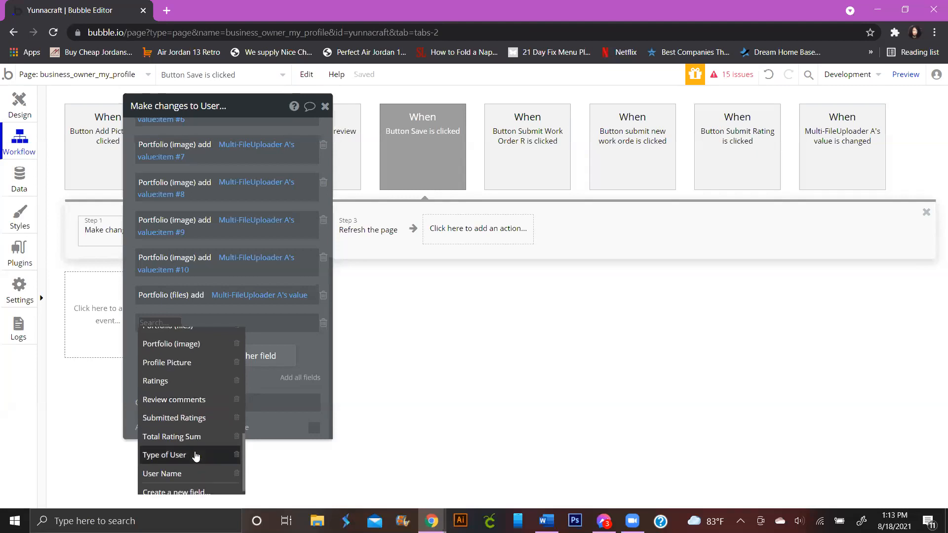
click(225, 487)
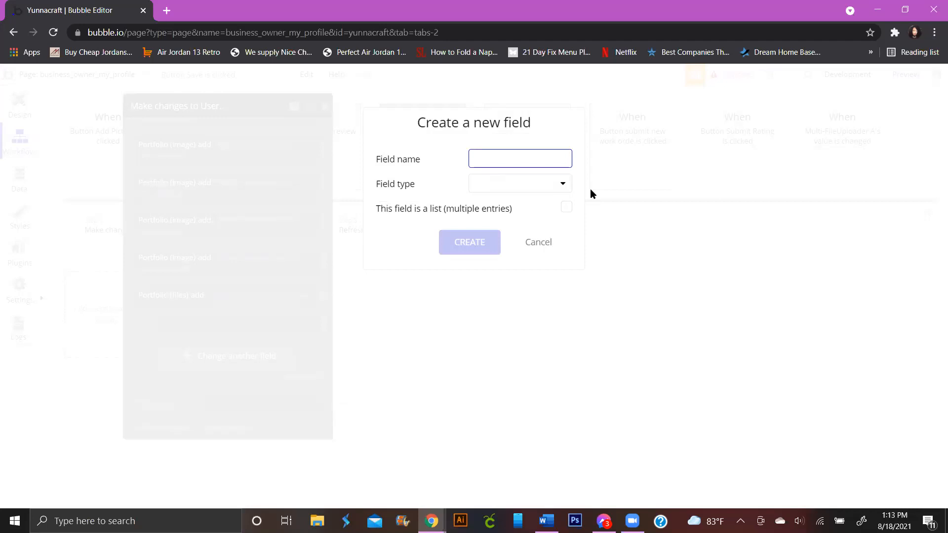
text(Images)
click(539, 183)
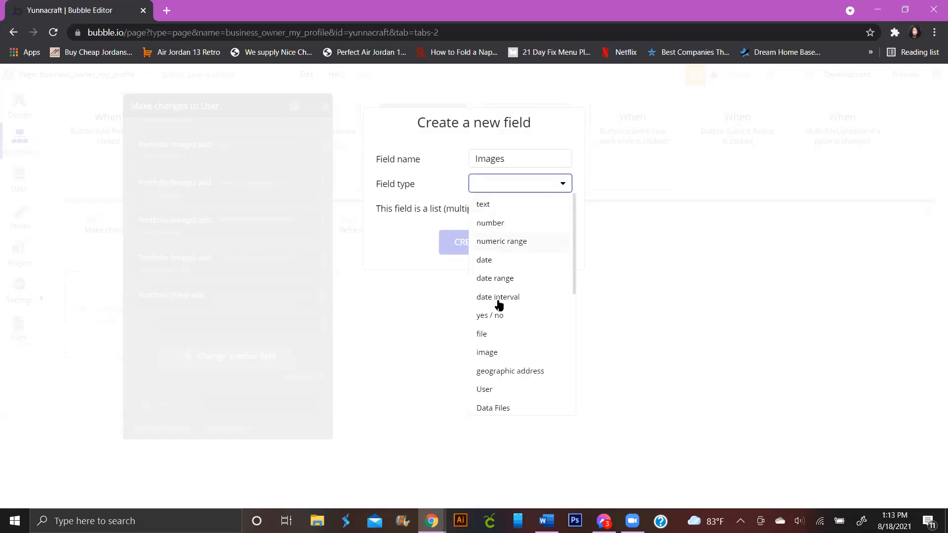
click(505, 352)
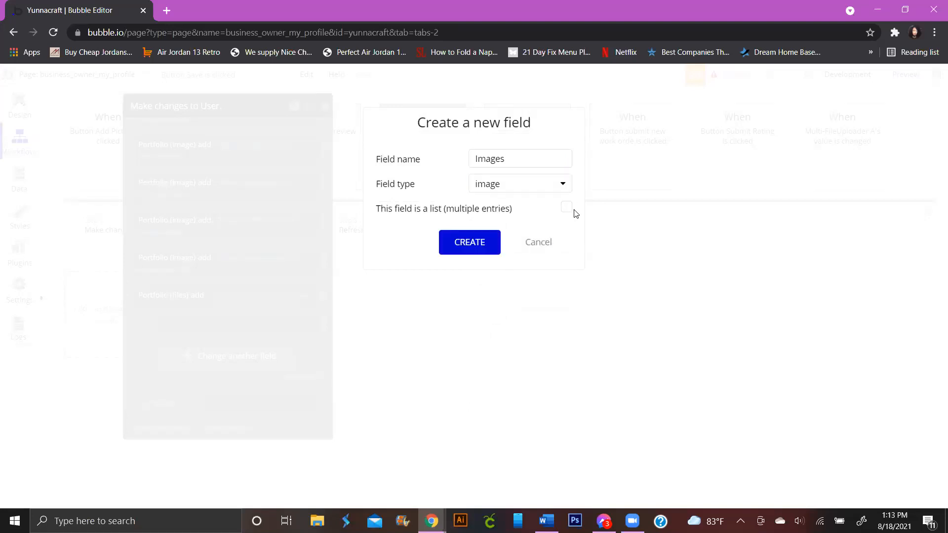
click(477, 245)
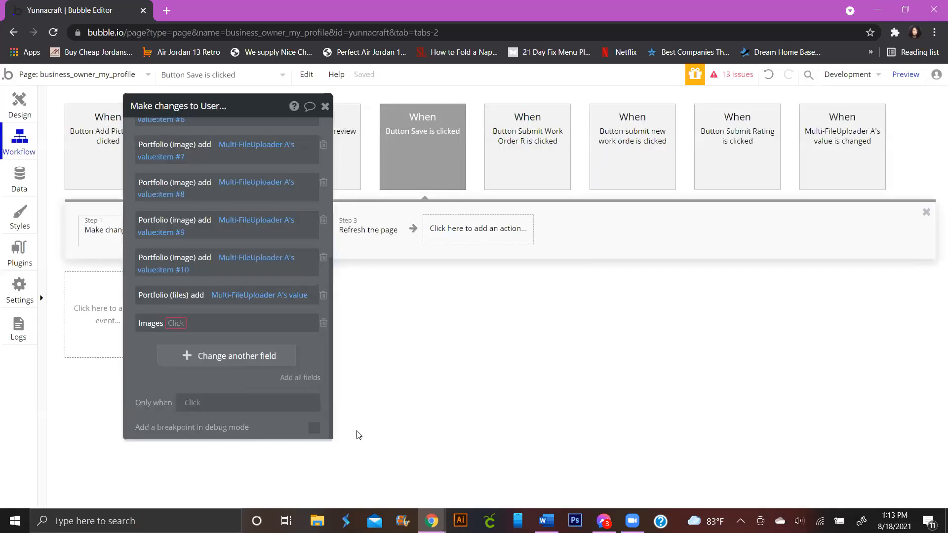
Make the Images field change add Multi-FileUploader A's value
click(176, 325)
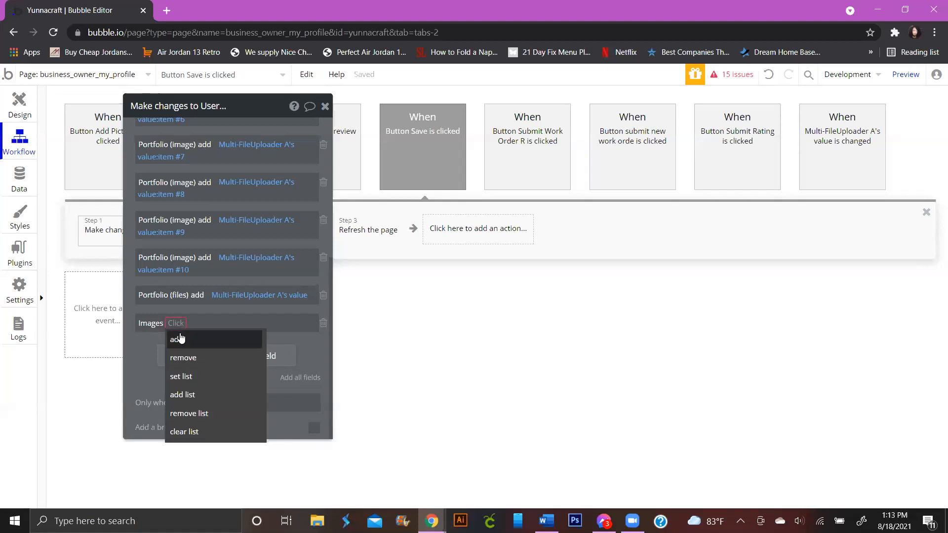
click(182, 335)
click(196, 323)
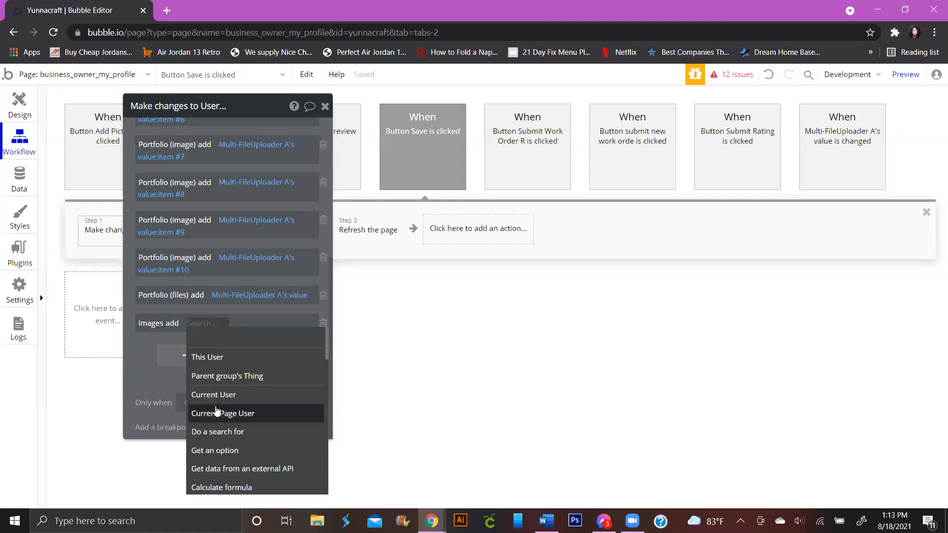
scroll(247, 424, down, 4)
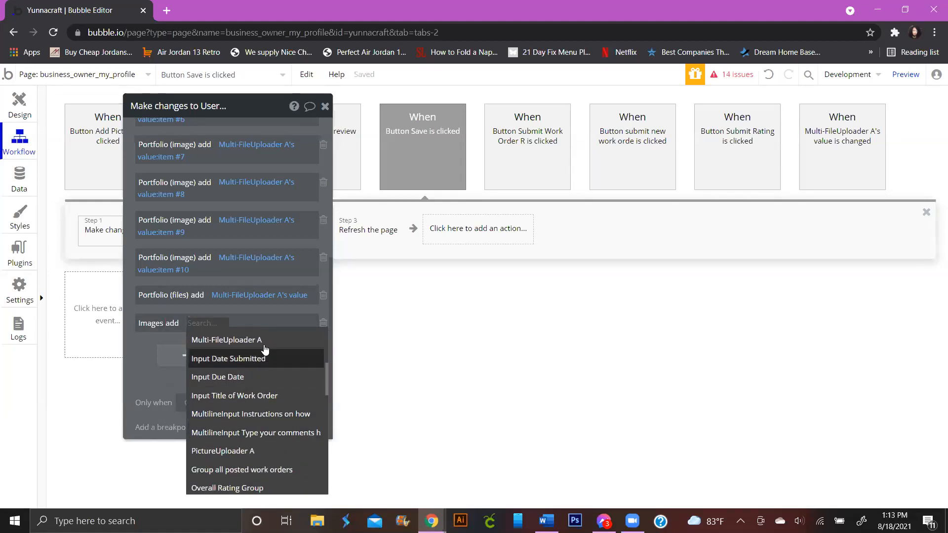
click(265, 345)
click(268, 340)
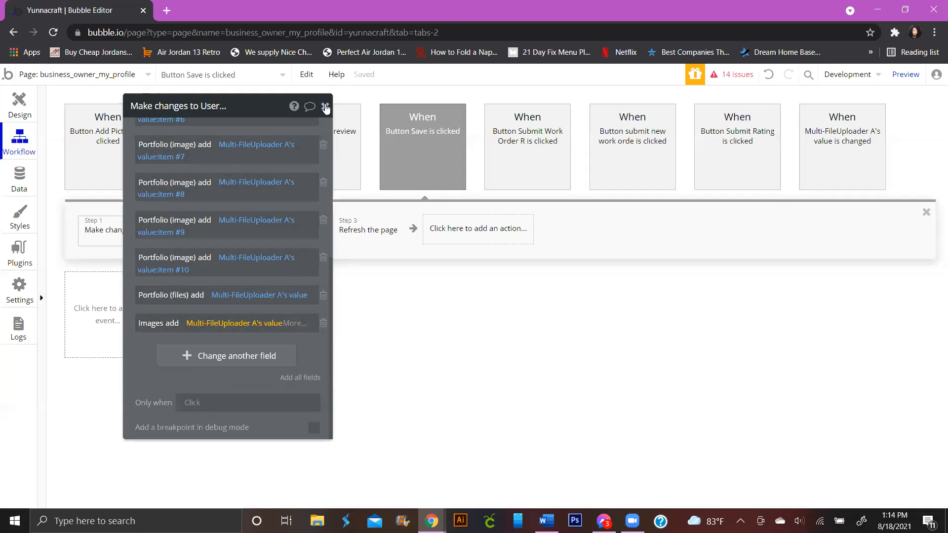
Return to the page design and reopen the properties of the Business Work Portfolio's repeating group
click(19, 106)
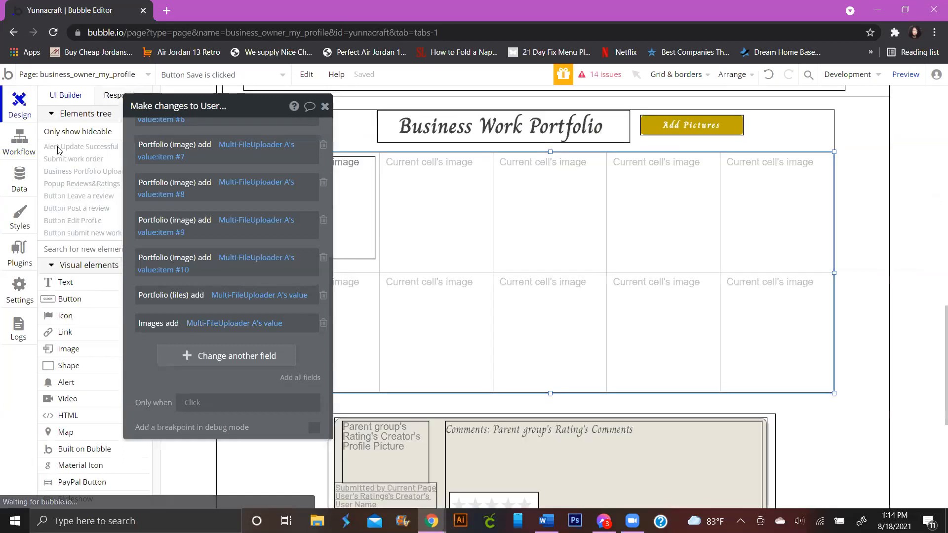
double_click(443, 251)
drag(240, 105, 176, 131)
scroll(179, 302, up, 5)
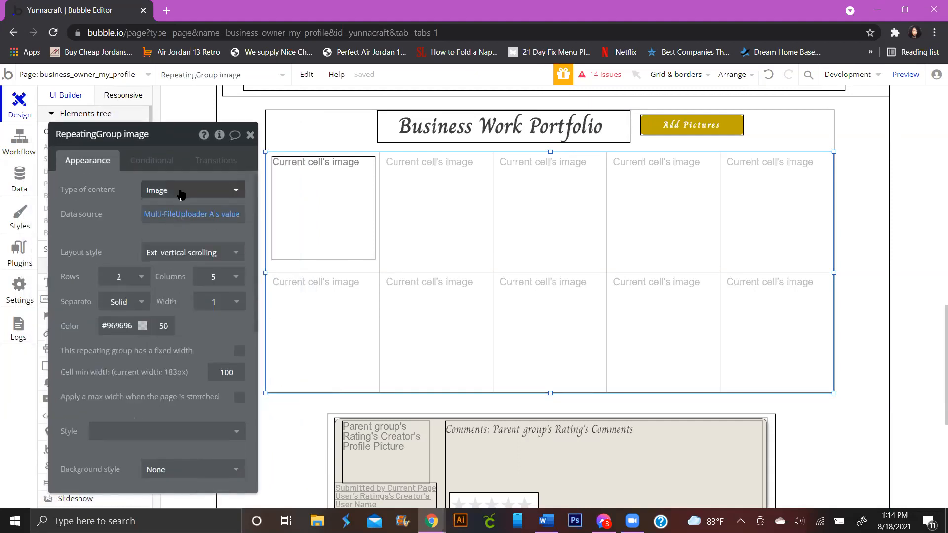
Set the portfolio repeating group's data source to Current Page User's Images
click(185, 214)
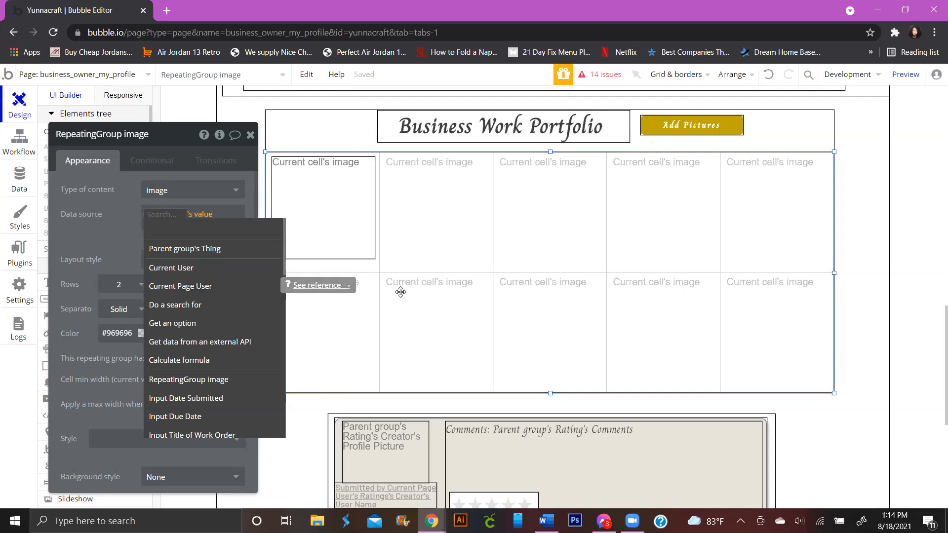
scroll(589, 272, up, 1)
scroll(589, 272, up, 5)
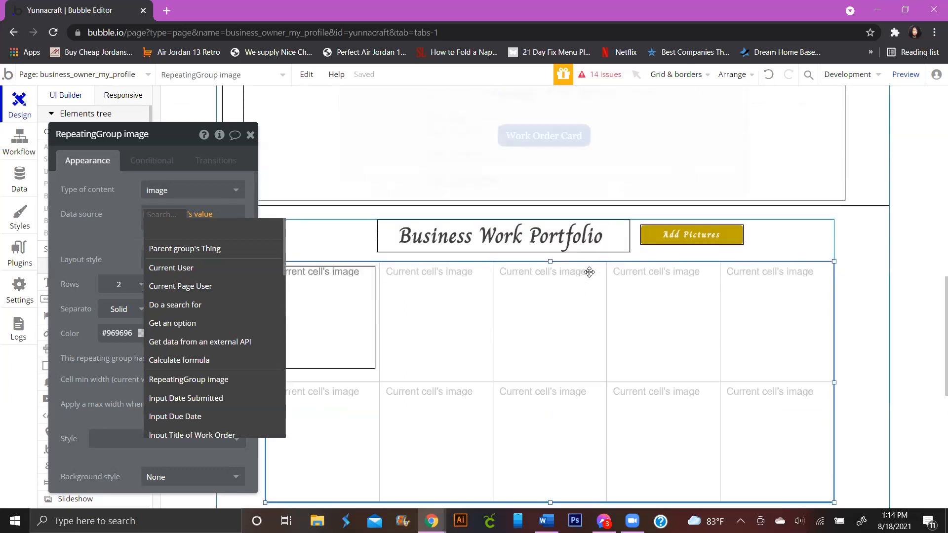
scroll(589, 272, up, 1)
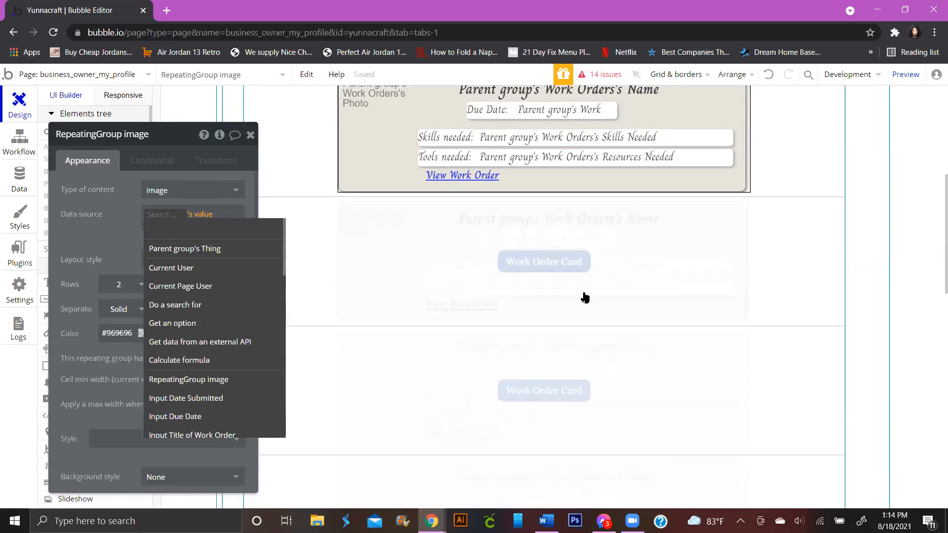
scroll(585, 298, up, 5)
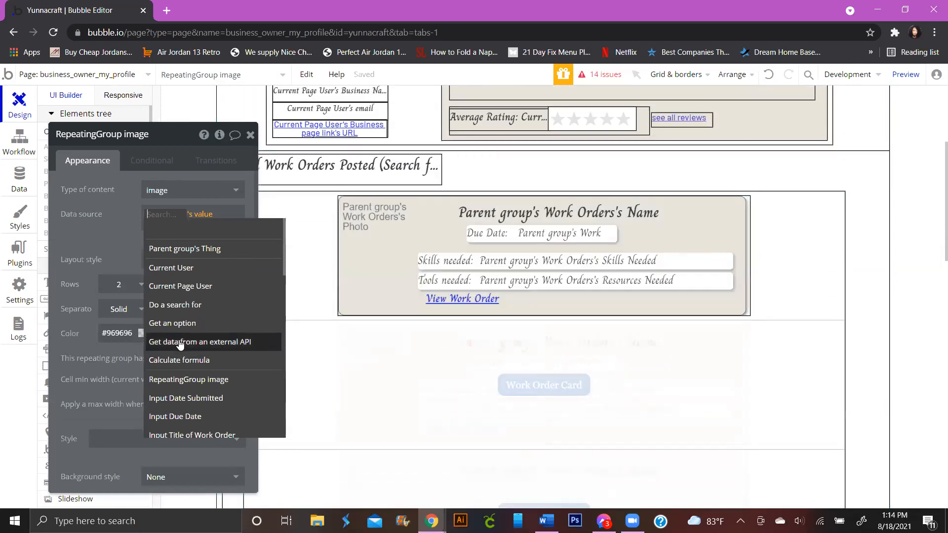
click(181, 287)
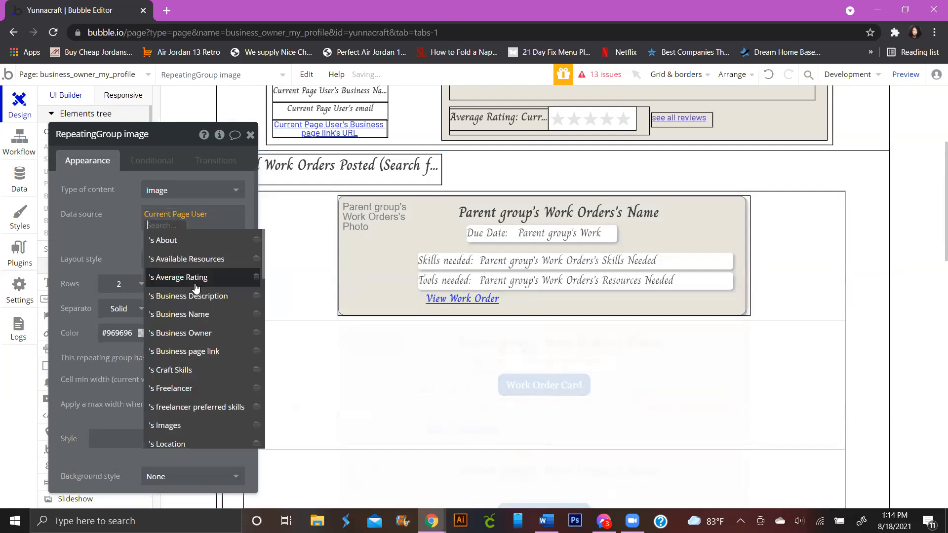
scroll(195, 311, down, 1)
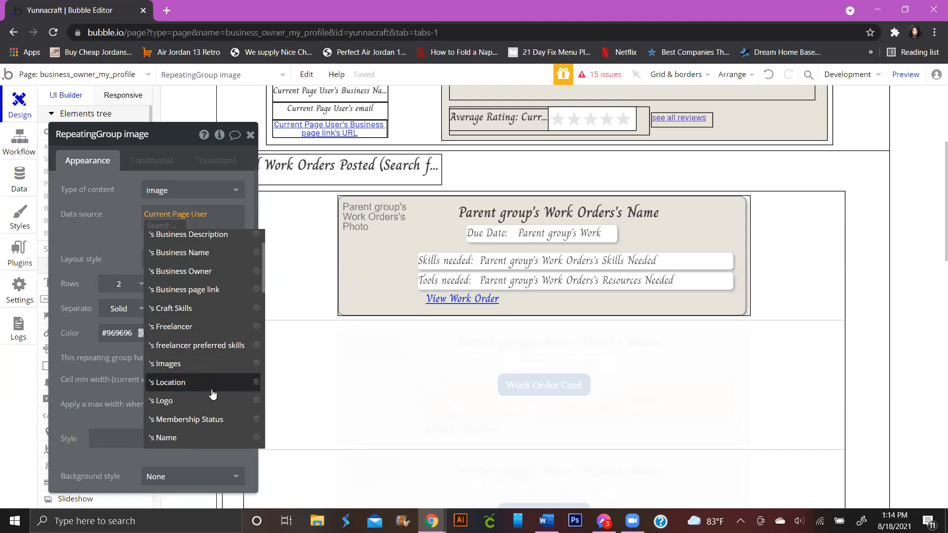
scroll(209, 385, down, 5)
scroll(192, 355, down, 4)
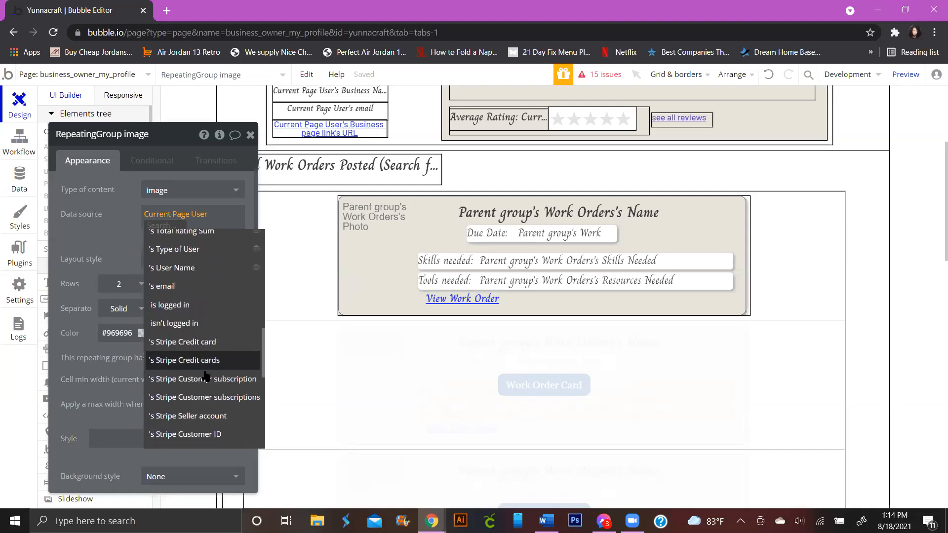
scroll(205, 382, up, 2)
scroll(207, 376, up, 3)
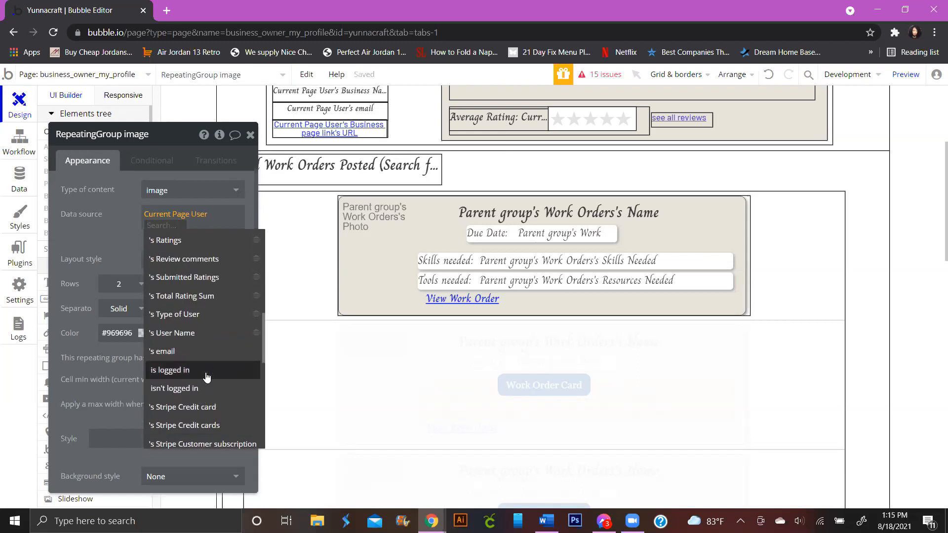
scroll(209, 355, up, 1)
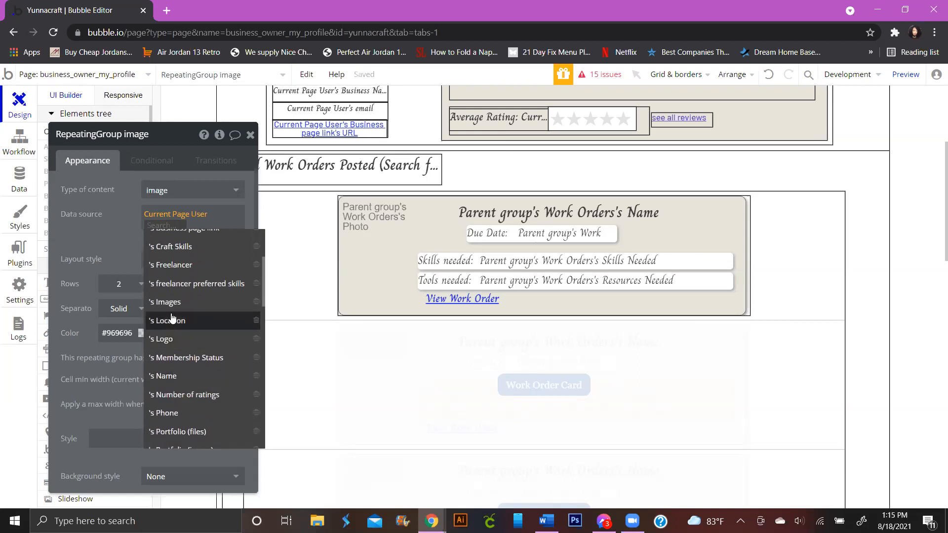
click(179, 299)
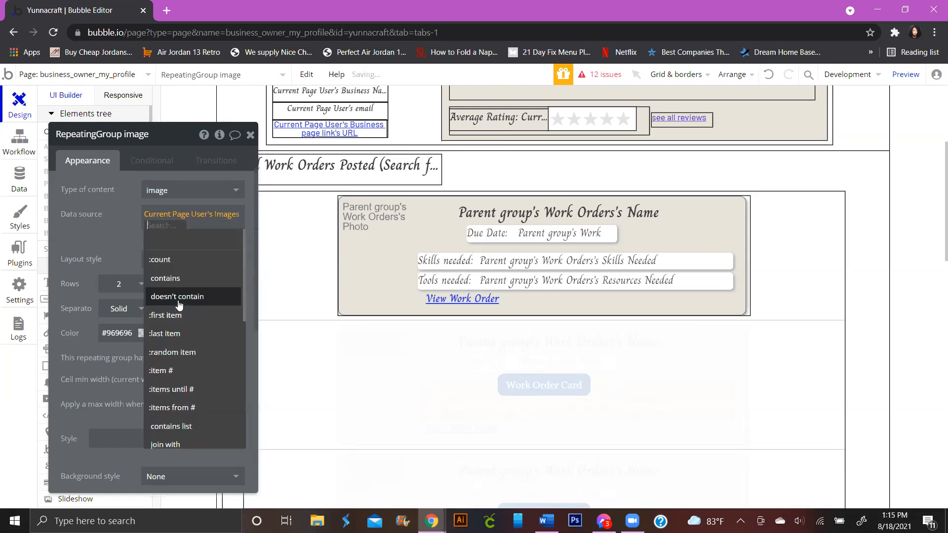
click(121, 232)
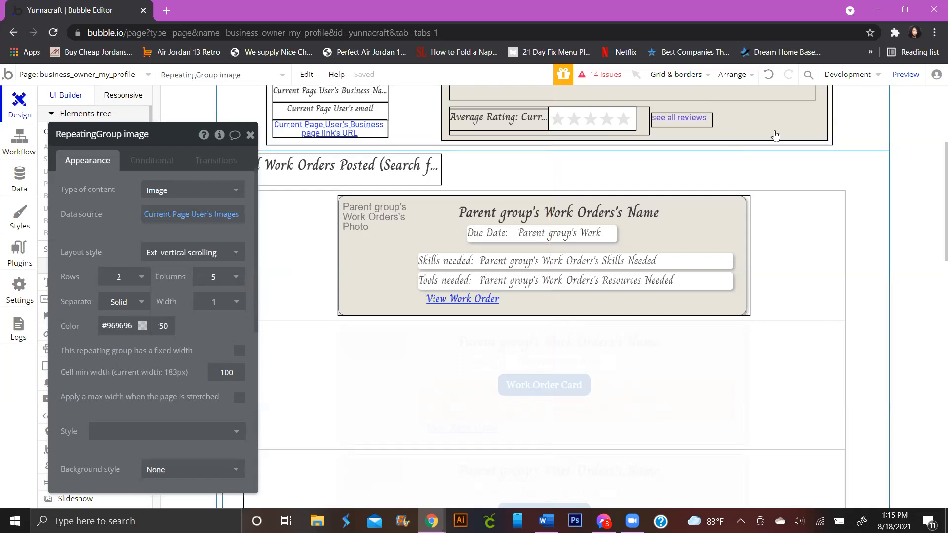
Preview the business profile page and dismiss the WebAdvisor blocked-content banner
scroll(299, 334, down, 5)
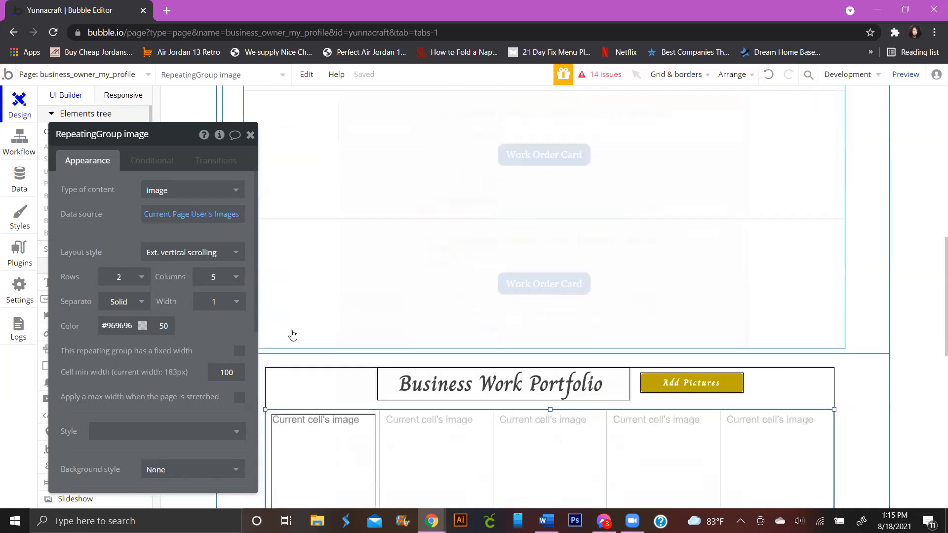
scroll(293, 335, down, 5)
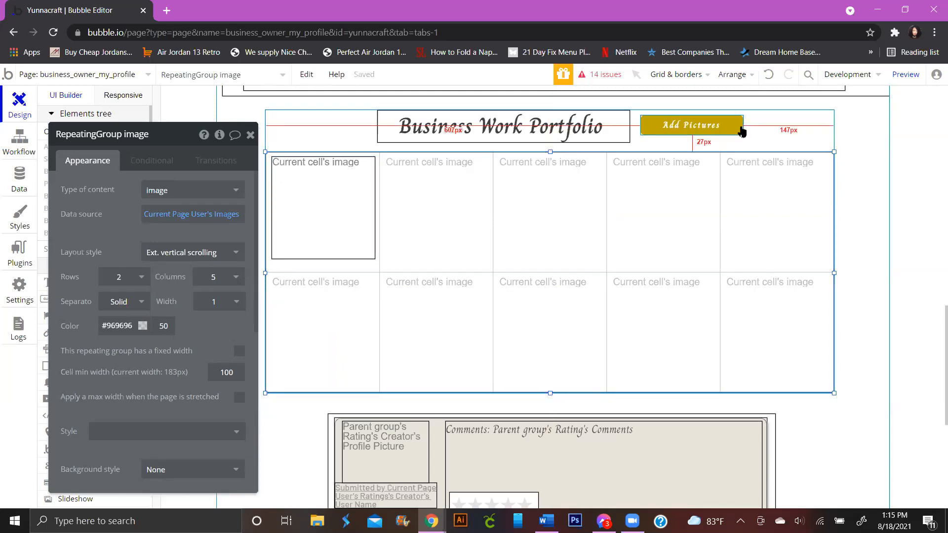
click(900, 77)
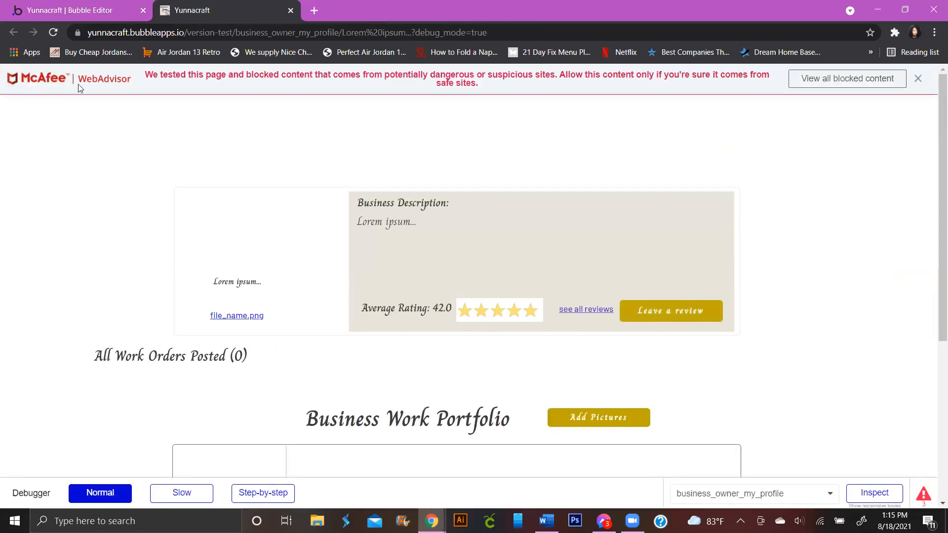
click(918, 79)
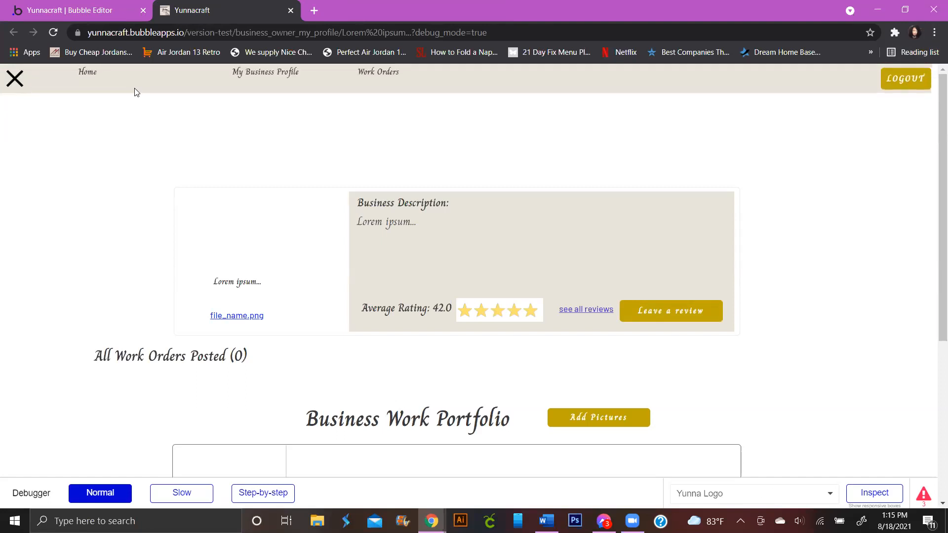
Go to My Business Profile in the preview and open the Add Pictures uploader for the Business Work Portfolio
scroll(540, 242, down, 12)
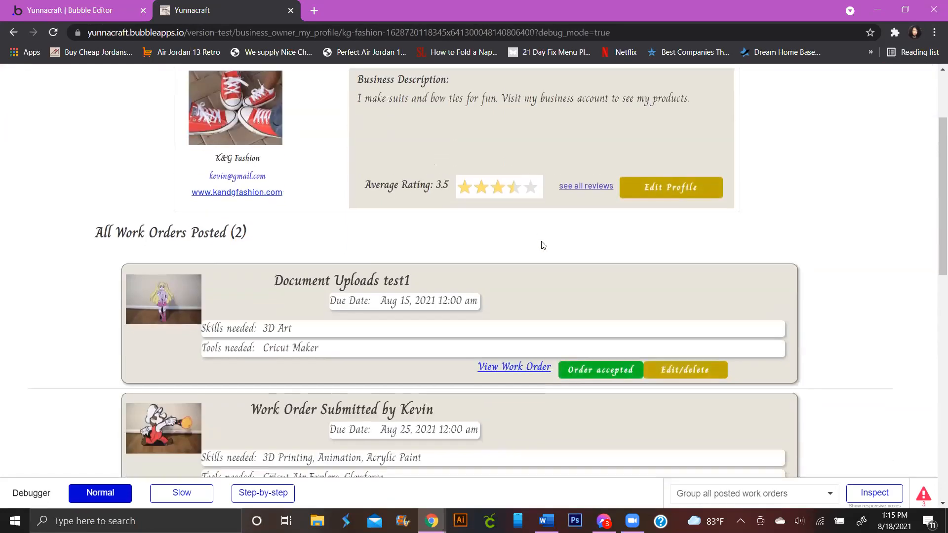
scroll(546, 248, up, 12)
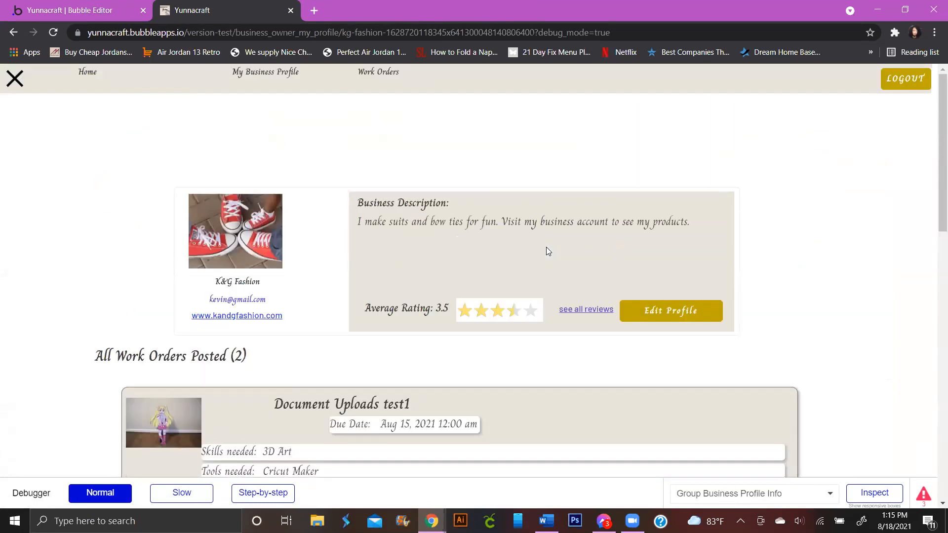
scroll(606, 335, down, 4)
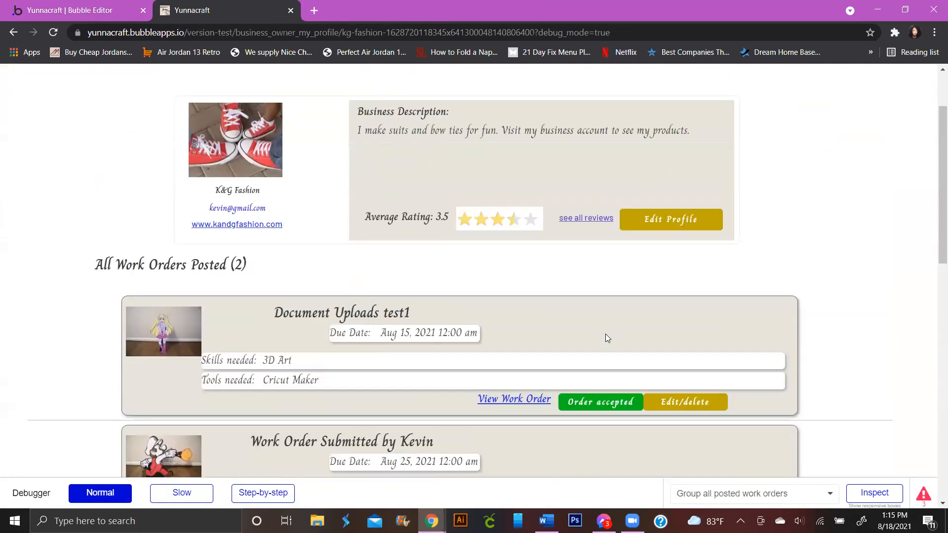
scroll(605, 338, down, 2)
click(619, 368)
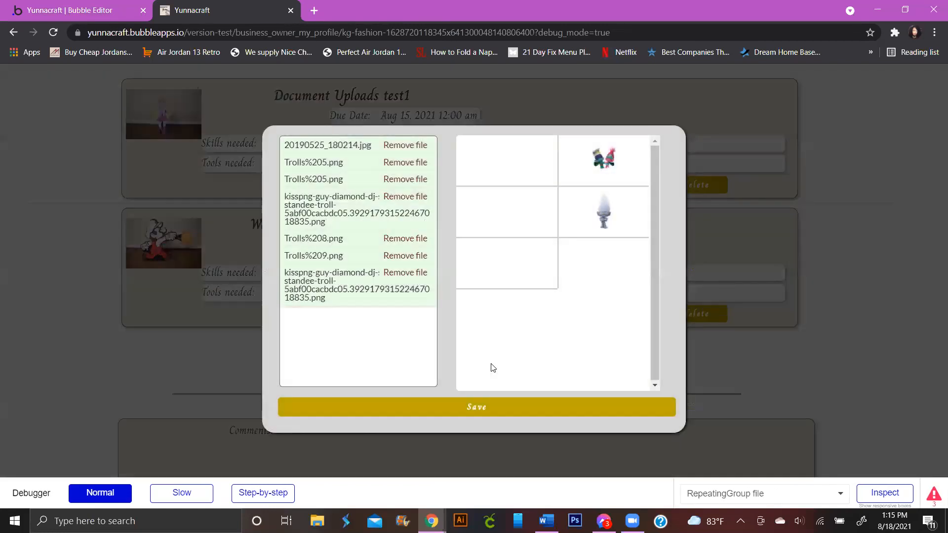
Remove all existing files from the portfolio picture uploader
click(390, 273)
click(401, 256)
click(404, 239)
click(408, 198)
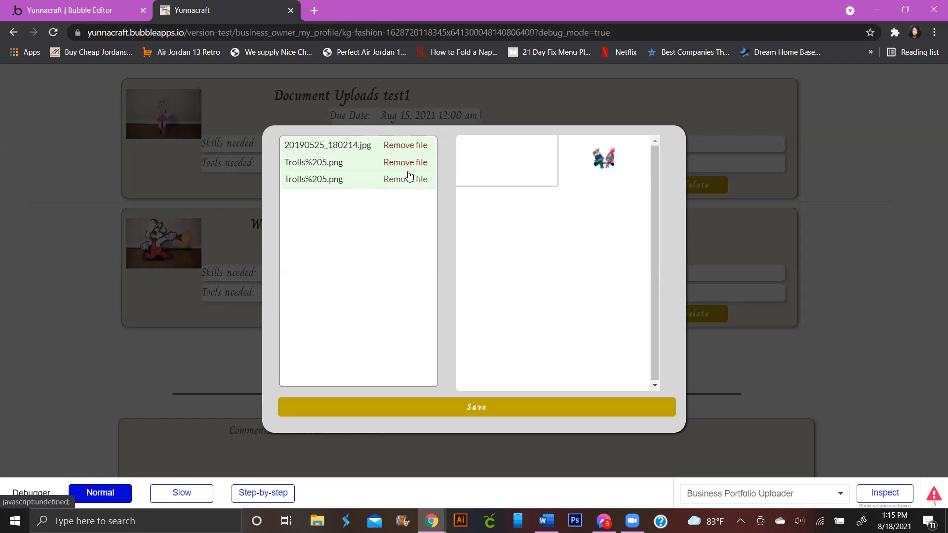
click(409, 180)
click(411, 164)
click(408, 147)
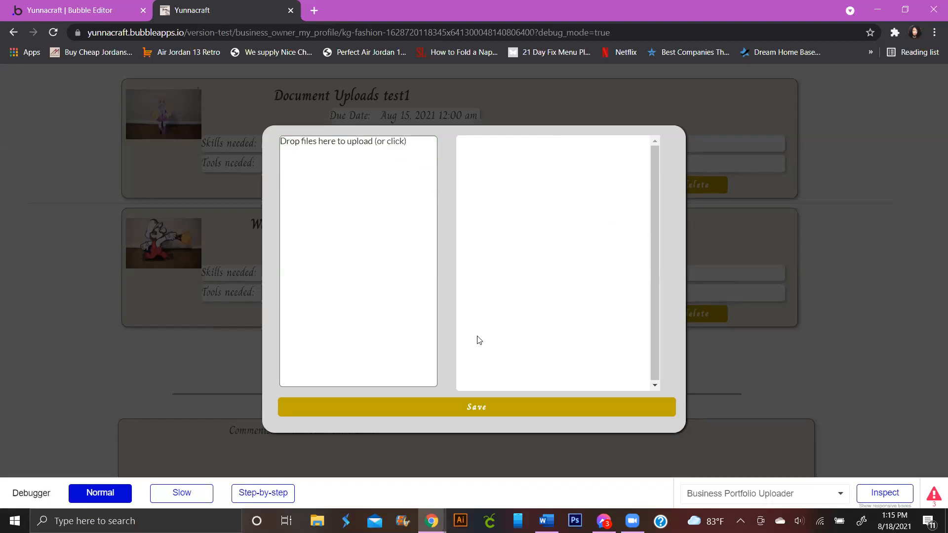
Upload the first six photos of the JC Penny Family Photos 2019 folder, from 20190524_141443 through 20190525_180200
click(391, 242)
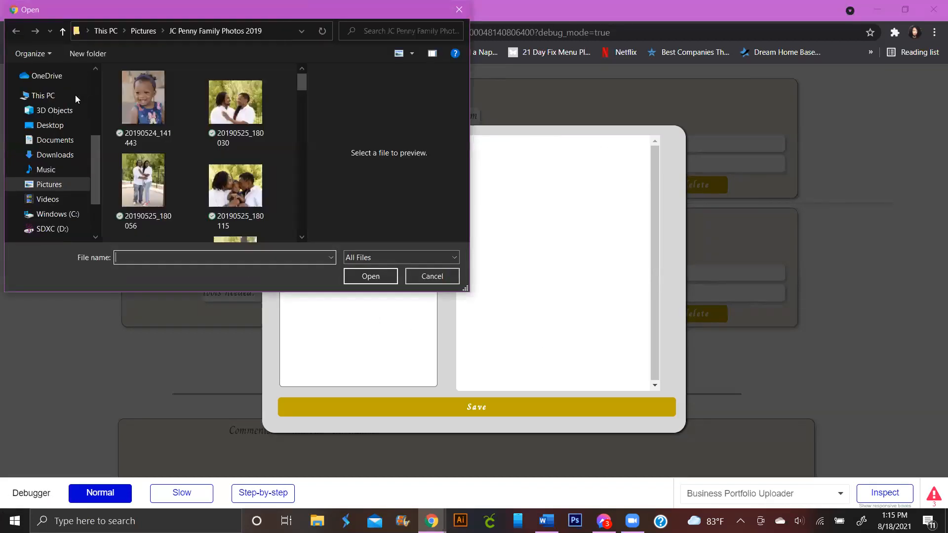
click(143, 106)
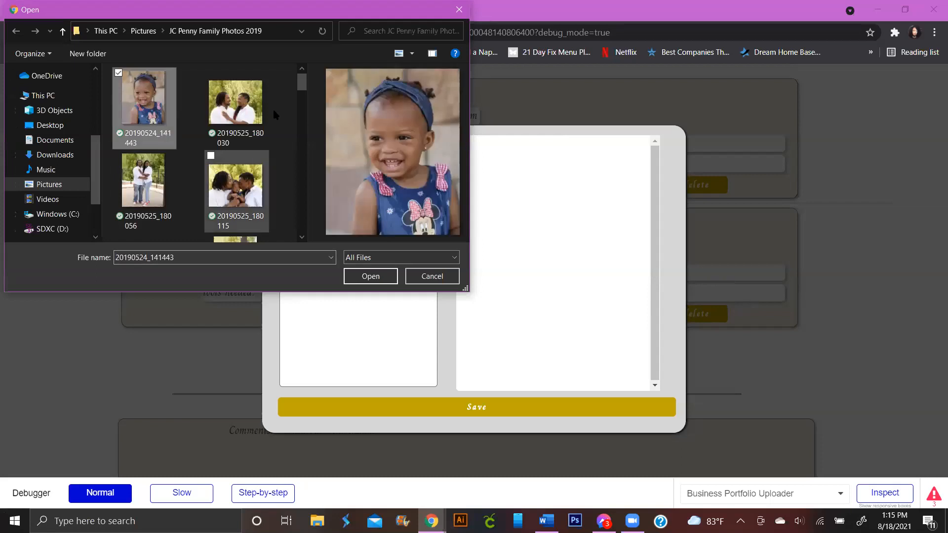
click(222, 85)
ctrl+click(159, 114)
ctrl+click(168, 170)
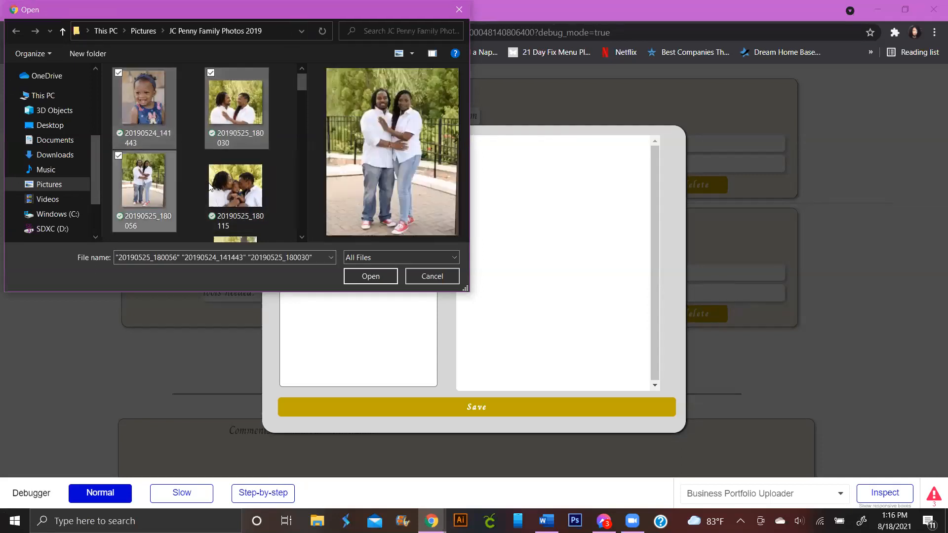
ctrl+click(226, 191)
scroll(258, 151, down, 2)
ctrl+click(123, 194)
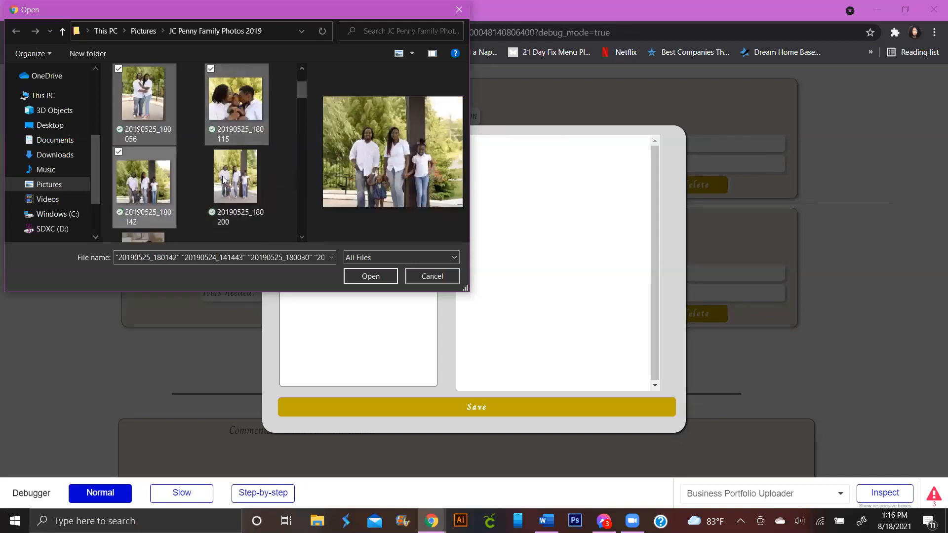
ctrl+click(225, 179)
click(369, 277)
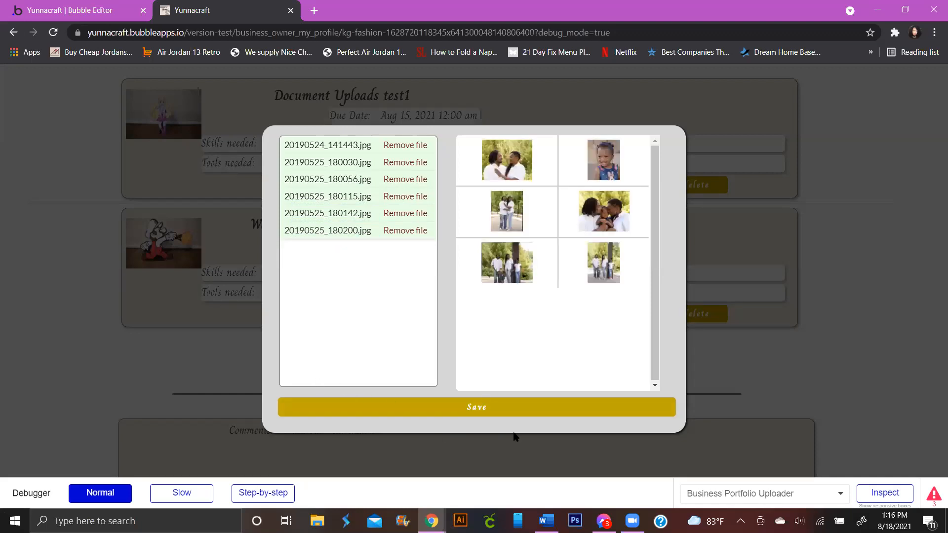
Save the uploaded pictures and check the Business Work Portfolio section on the profile page
click(537, 417)
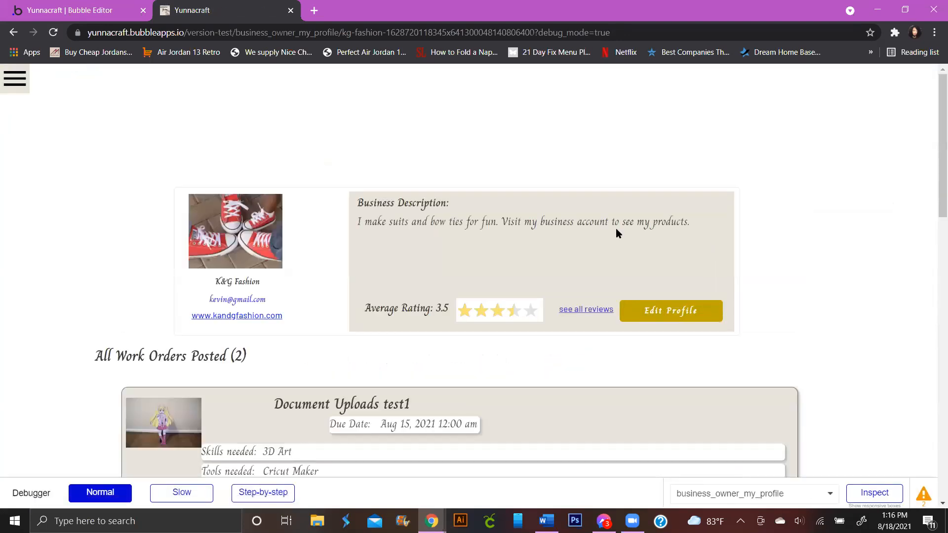
scroll(615, 228, down, 3)
scroll(611, 235, down, 8)
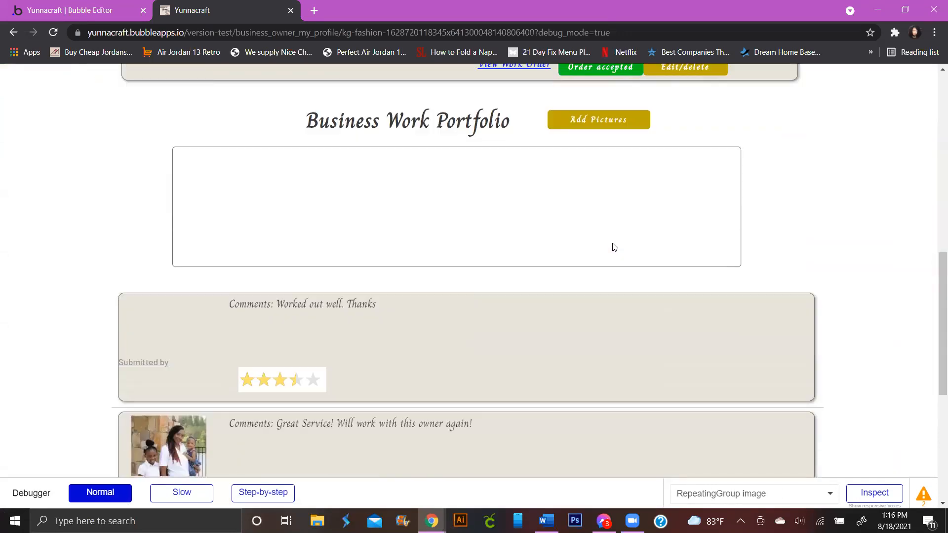
scroll(612, 243, up, 3)
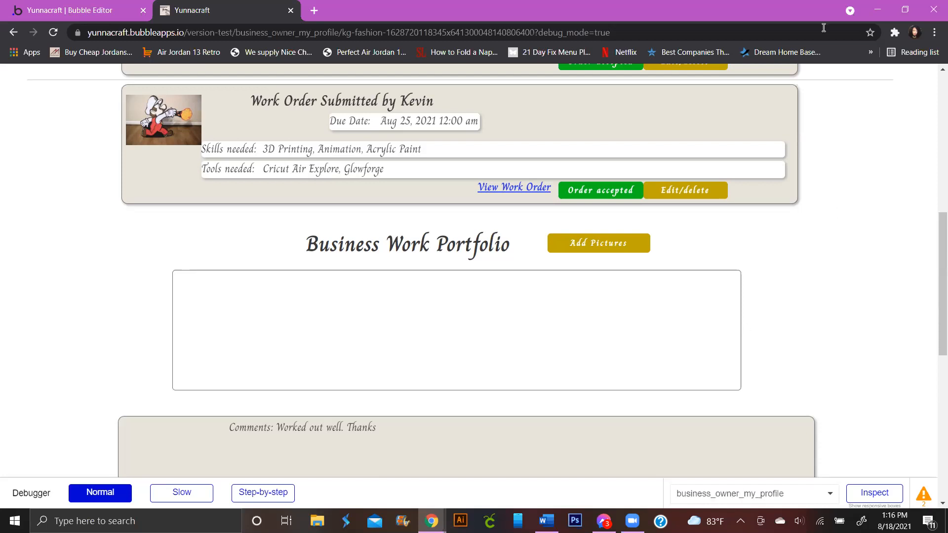
Return to the Bubble editor, reselect Current cell's image as Image C's dynamic image, and reopen the repeating group's properties
click(60, 11)
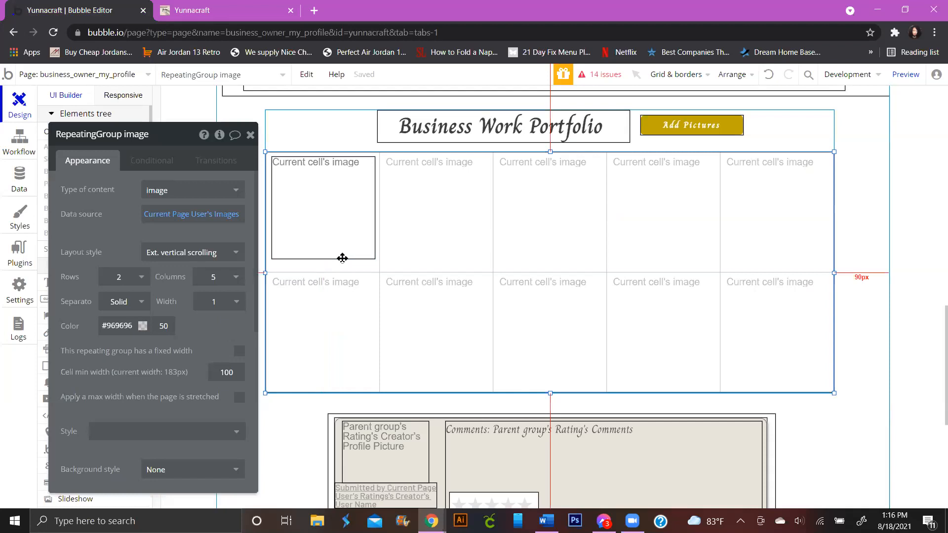
click(316, 198)
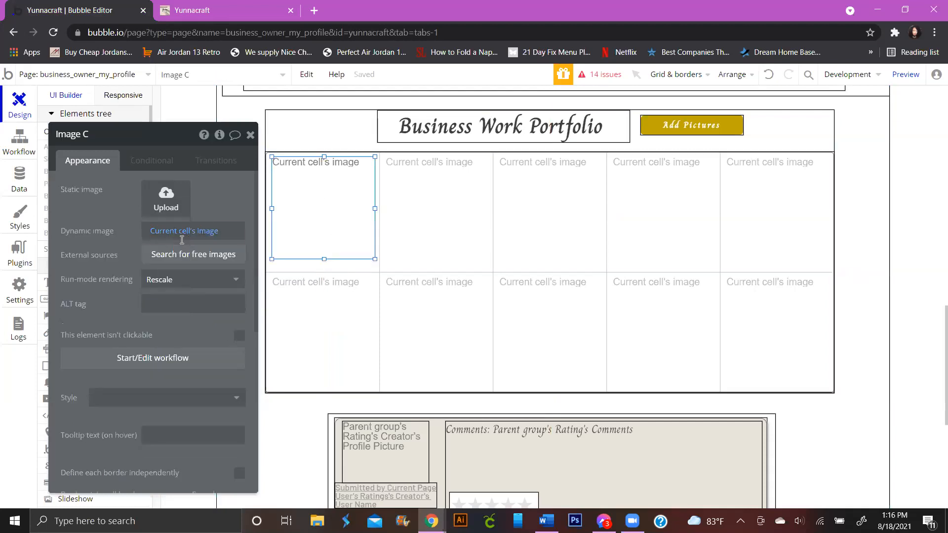
click(215, 232)
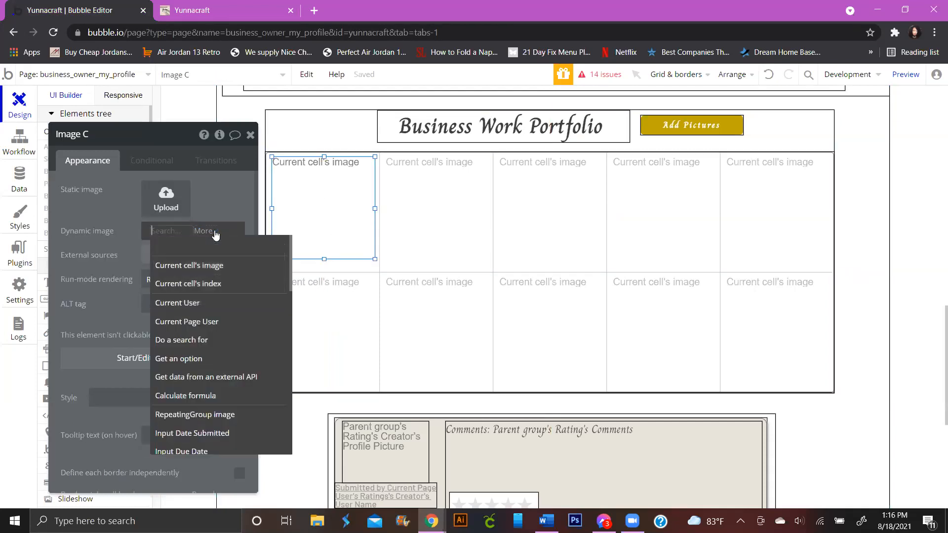
click(232, 273)
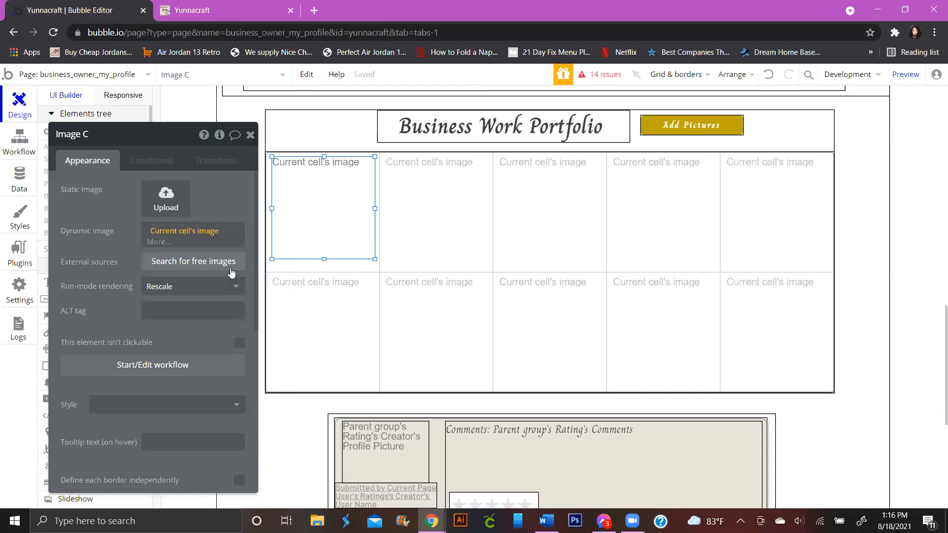
click(165, 242)
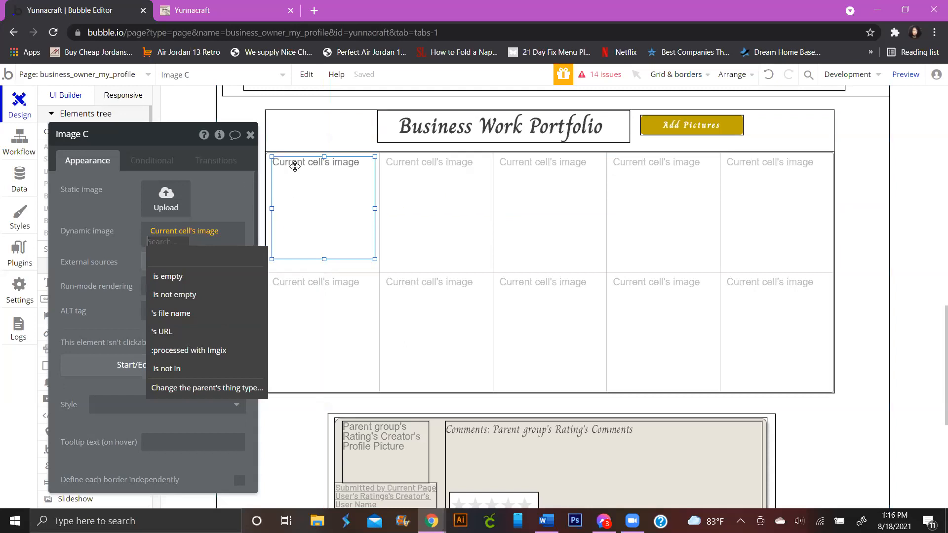
click(267, 165)
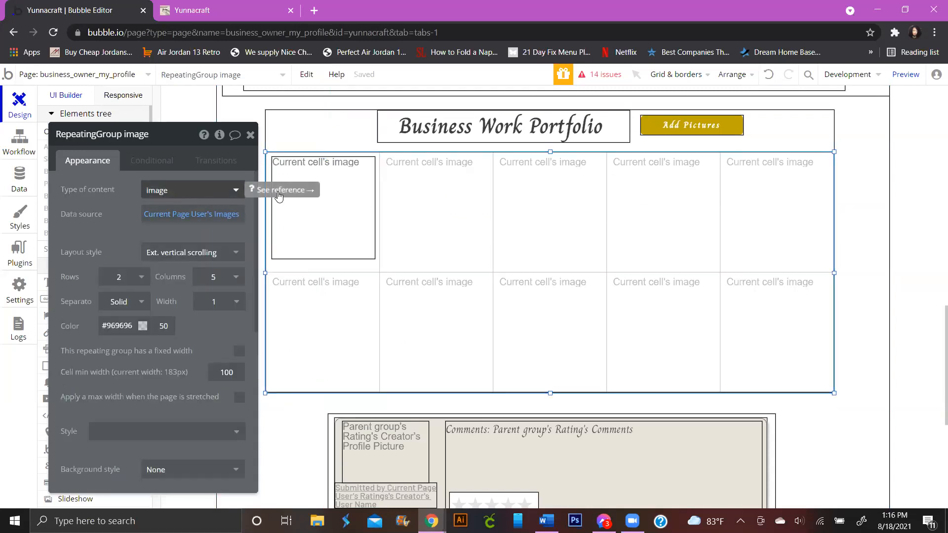
Review the options for Image C's dynamic image and reopen the properties of the portfolio repeating group
click(328, 182)
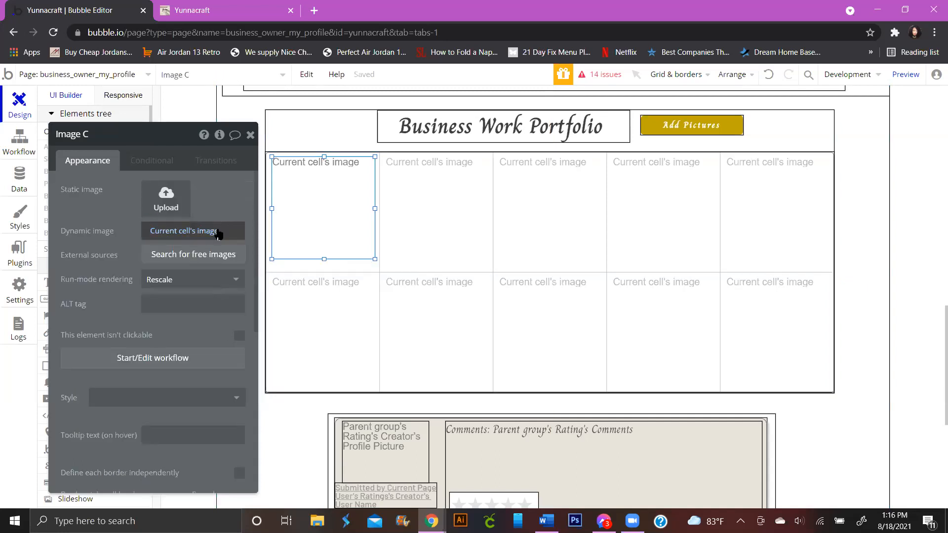
mouse_move(218, 235)
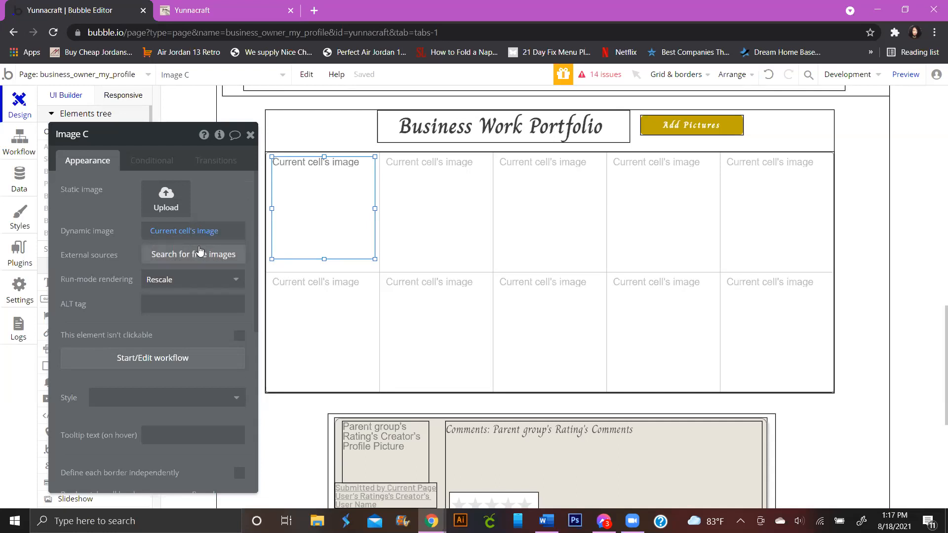
click(199, 232)
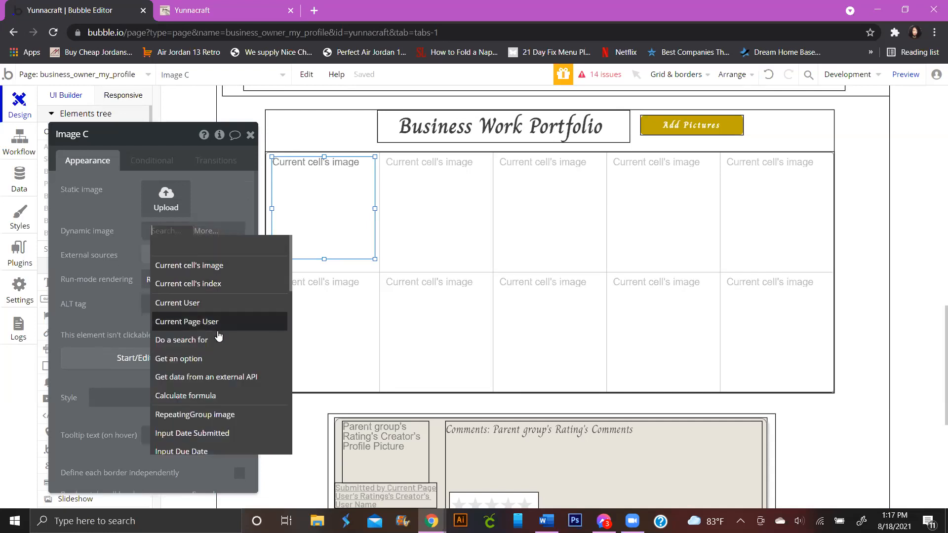
scroll(215, 357, down, 2)
scroll(214, 356, up, 2)
click(241, 192)
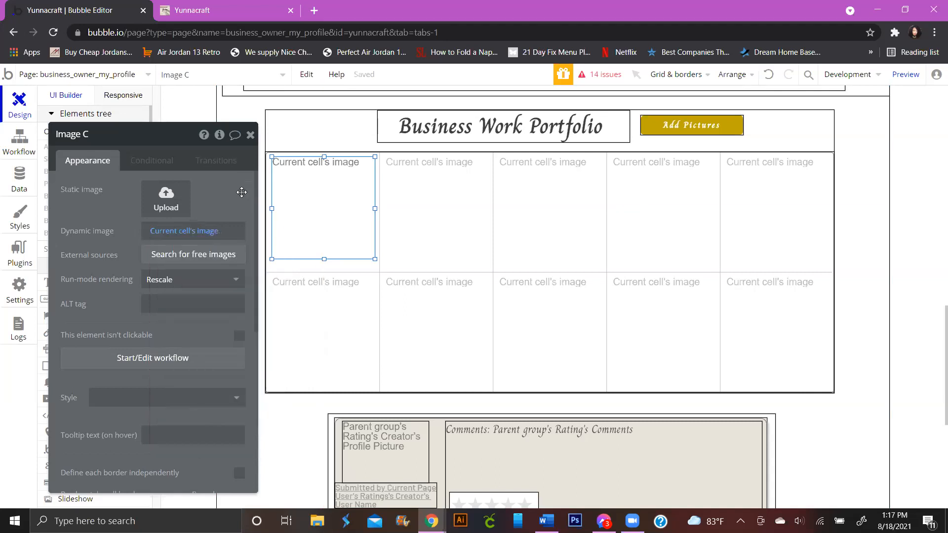
click(253, 109)
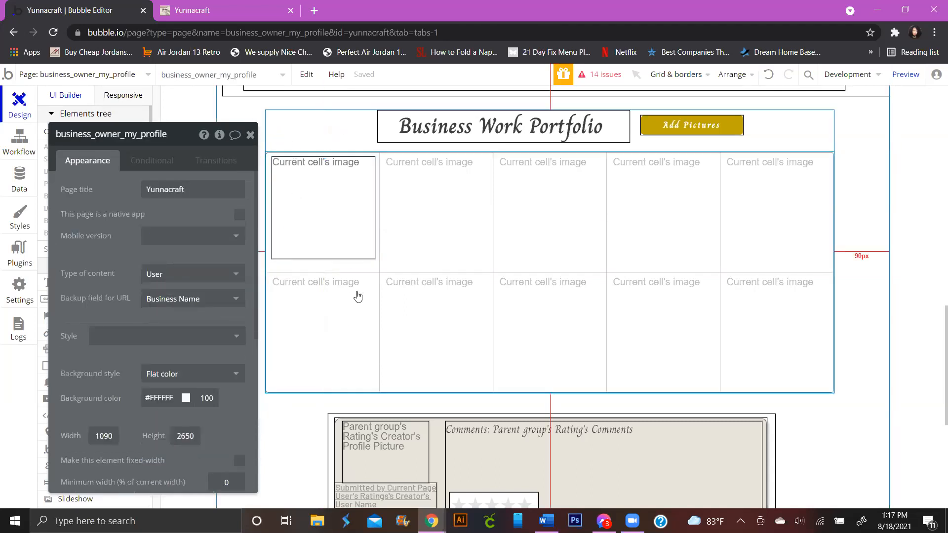
click(309, 265)
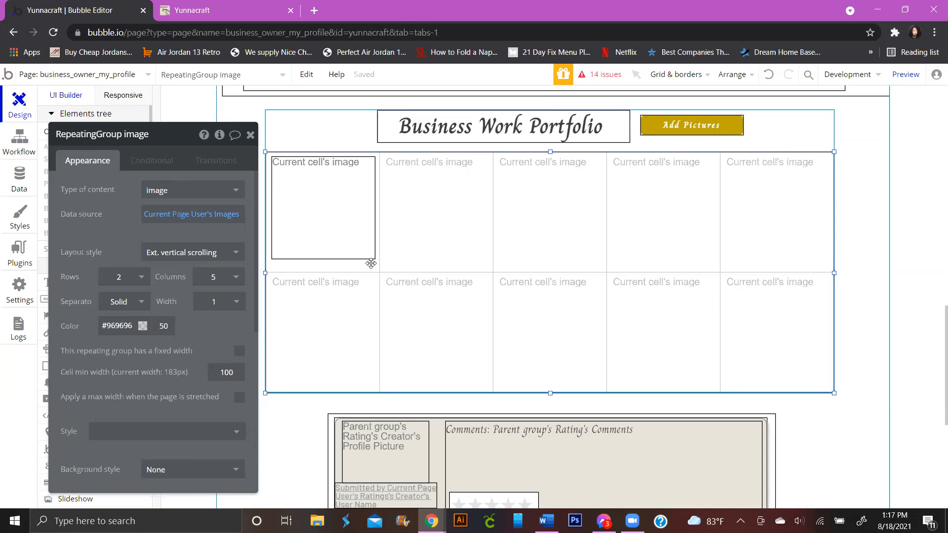
Set Image C's dynamic image to Current cell's image's URL
click(341, 212)
click(208, 230)
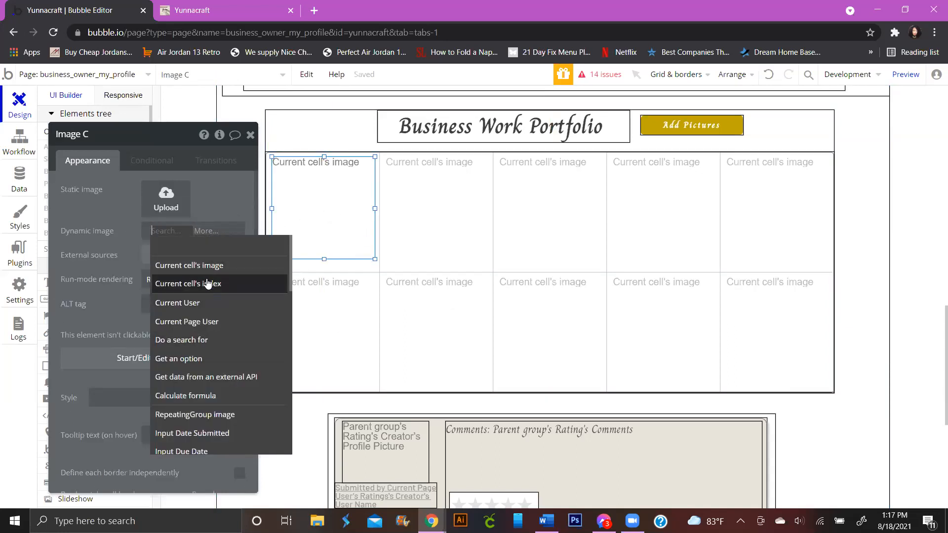
click(195, 266)
click(190, 333)
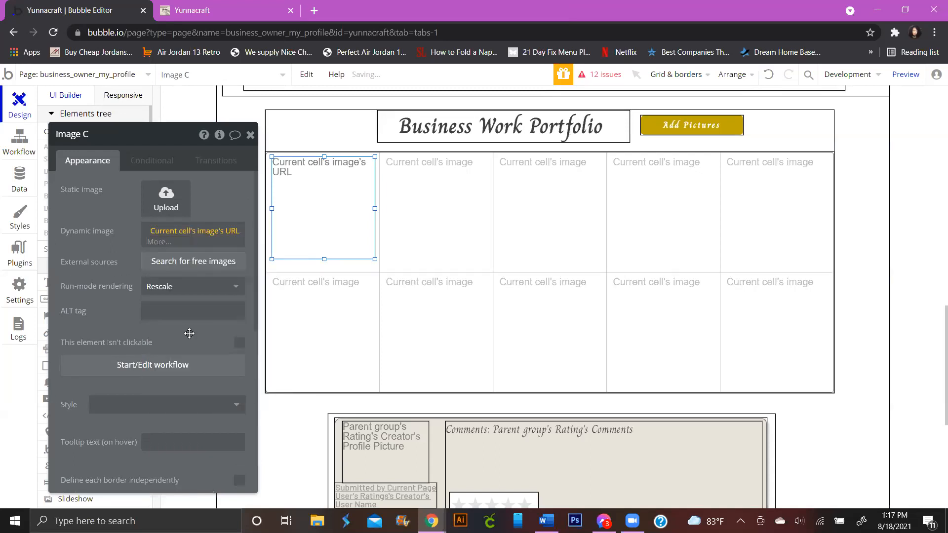
click(229, 199)
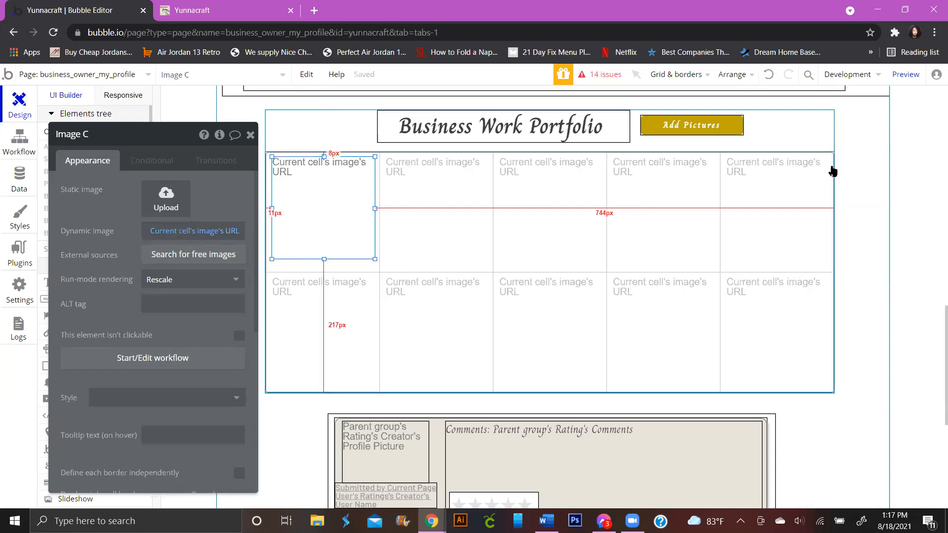
Preview the business profile page and check the Business Work Portfolio section for the uploaded pictures
click(908, 75)
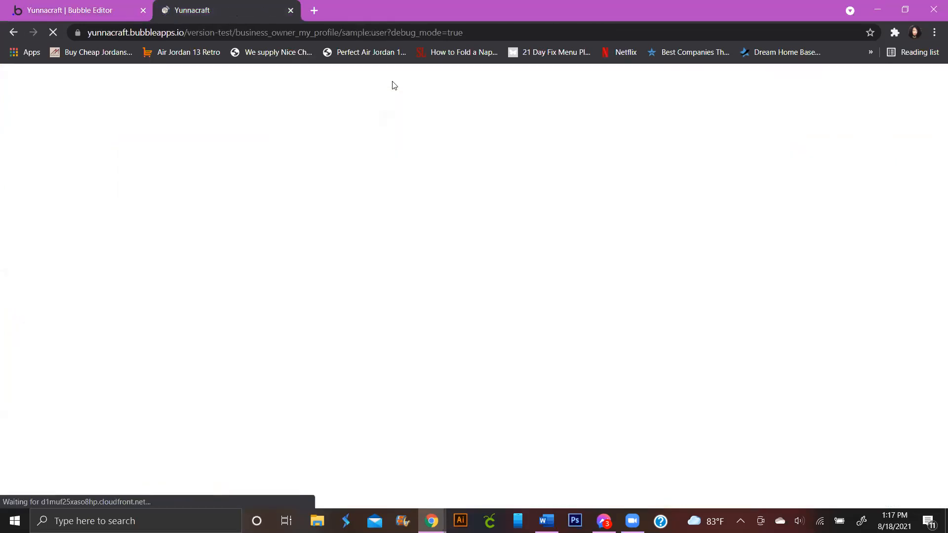
click(28, 75)
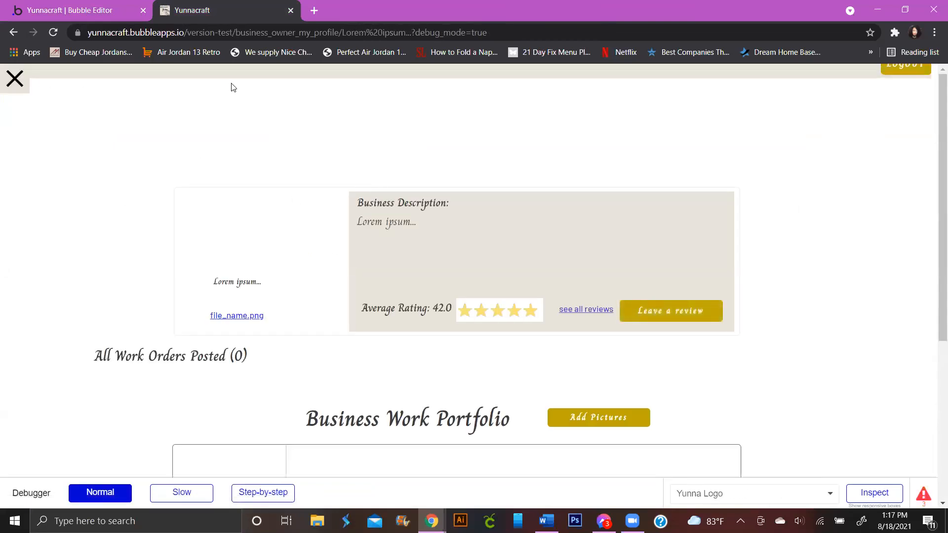
scroll(420, 267, down, 9)
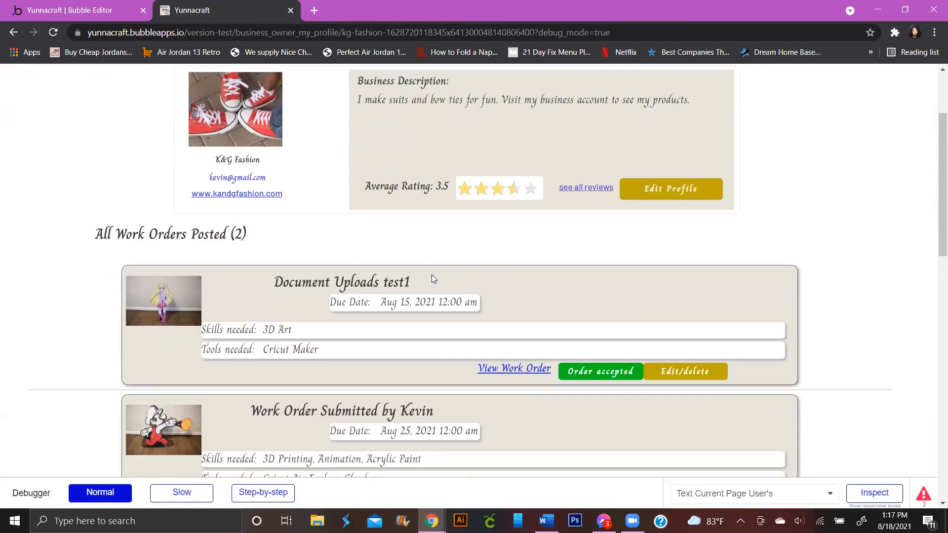
scroll(435, 280, up, 5)
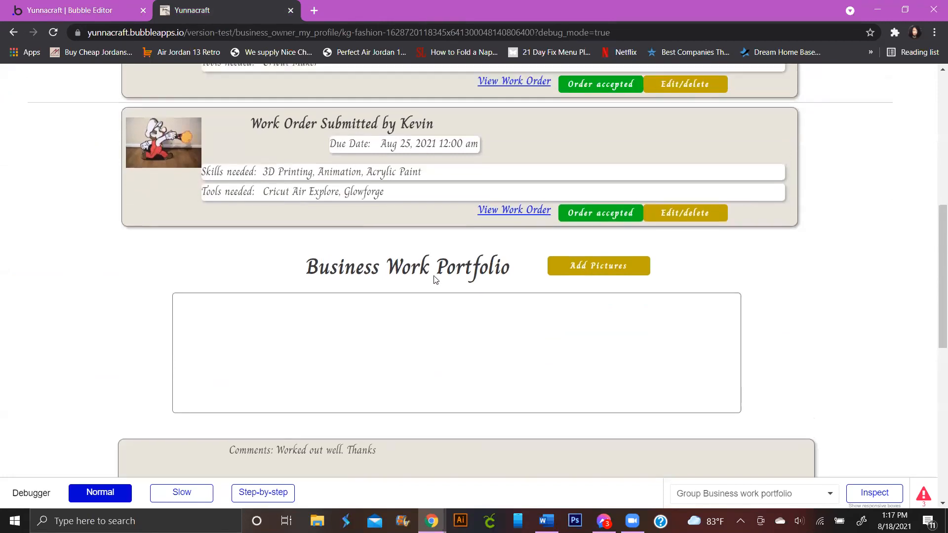
scroll(435, 280, up, 1)
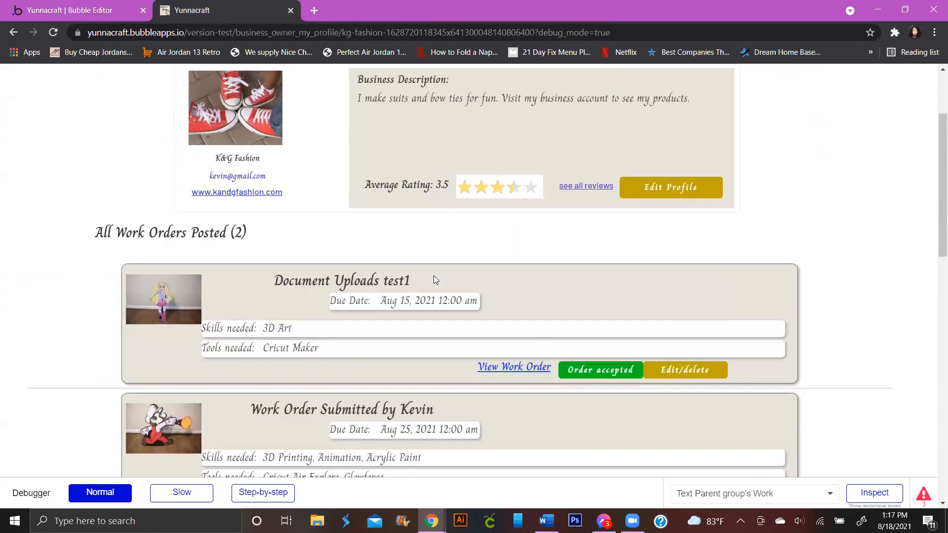
scroll(434, 276, down, 6)
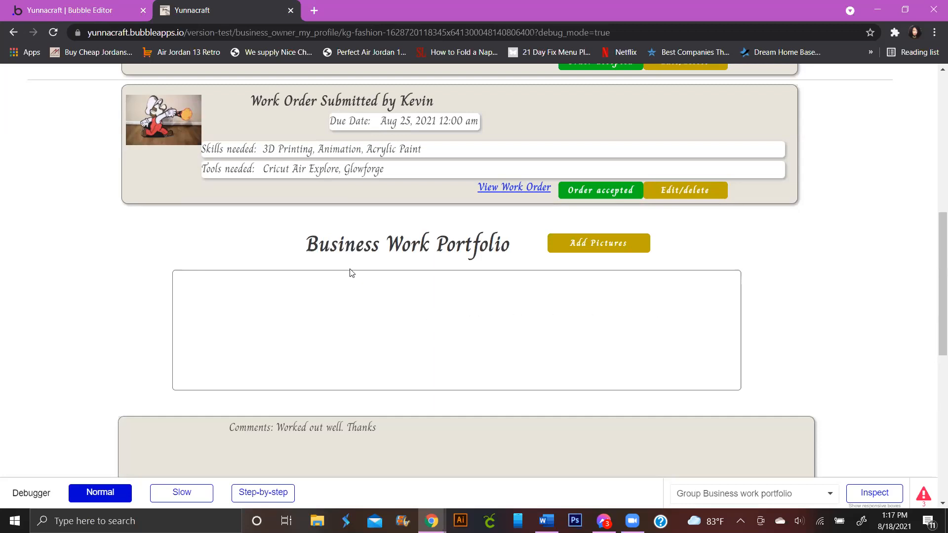
scroll(351, 273, up, 2)
scroll(350, 269, up, 4)
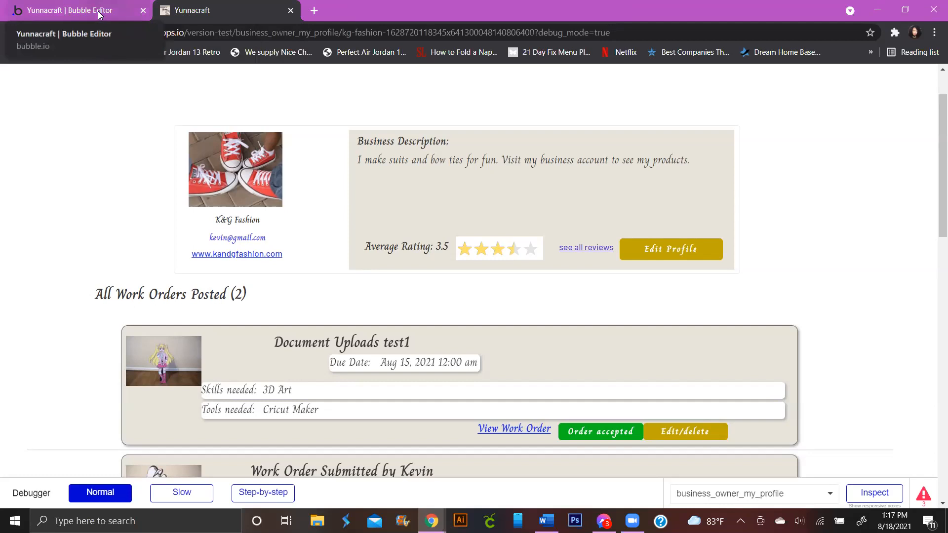
Return to the Bubble editor and set Image C's dynamic image back to Current cell's image without the URL
click(74, 10)
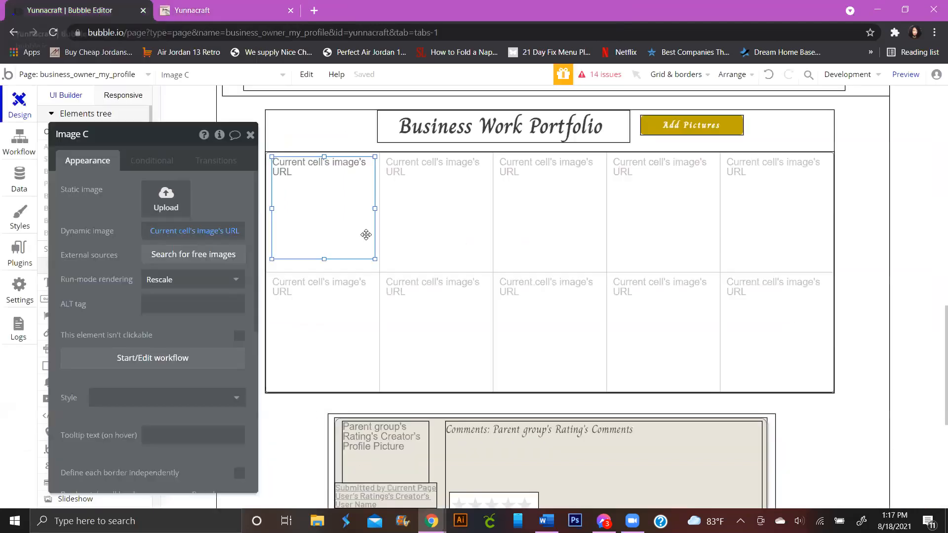
click(267, 170)
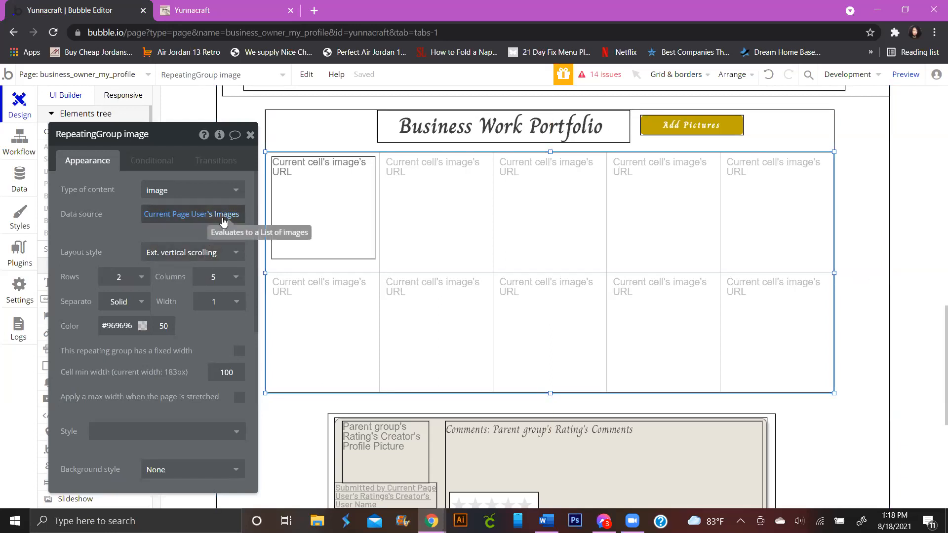
click(312, 186)
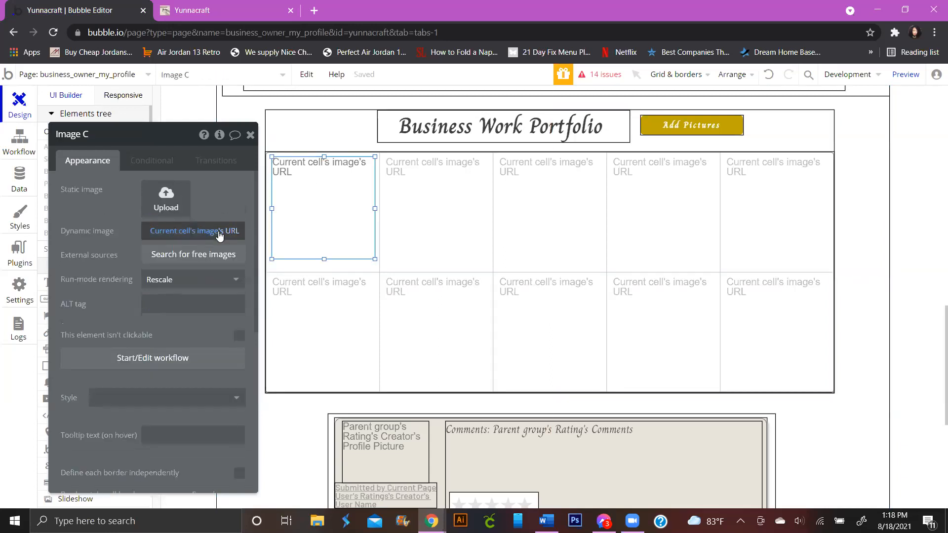
click(220, 234)
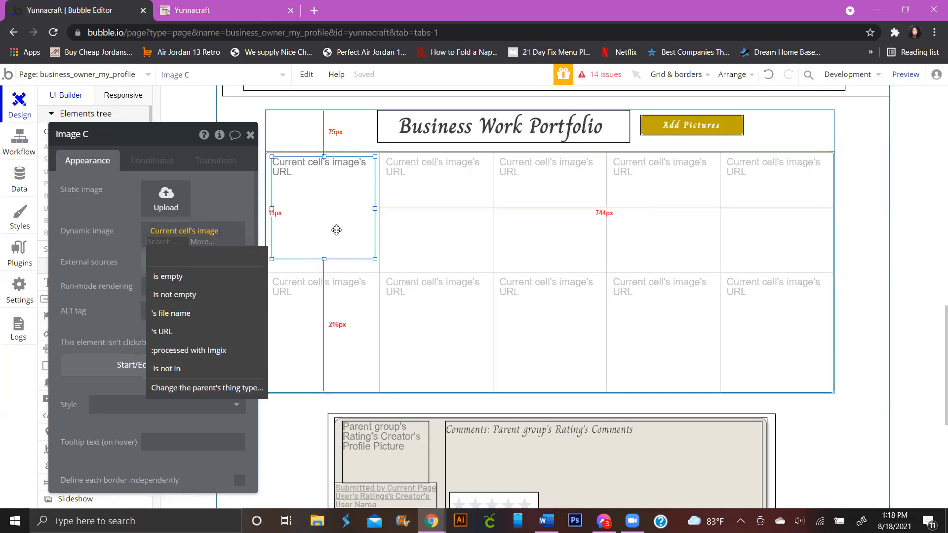
key(BackSpace)
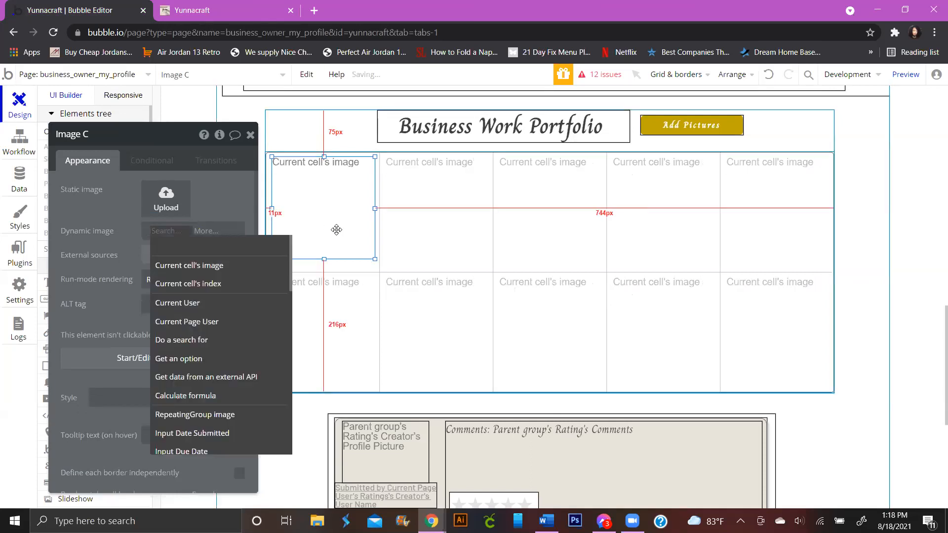
click(261, 264)
click(235, 216)
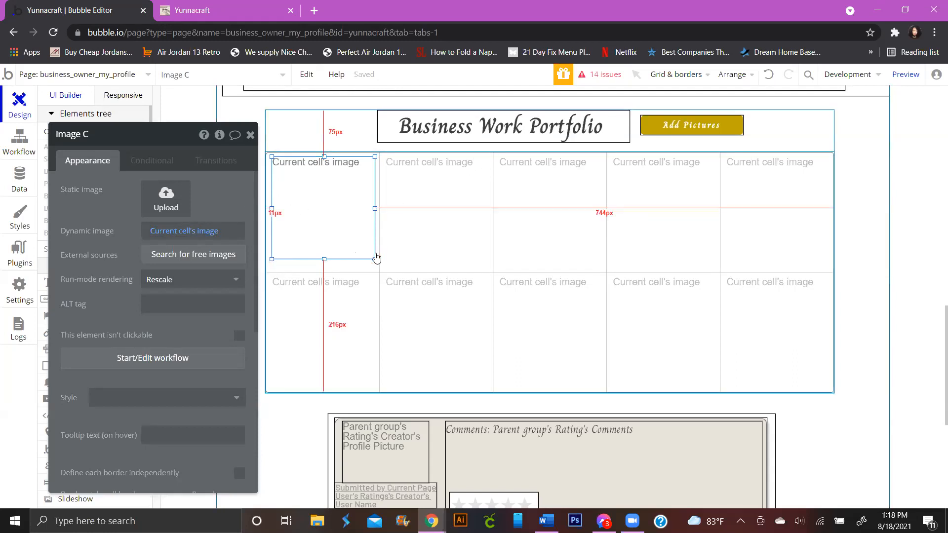
Check the repeating group's data source and the field changes in the Save button workflow's Make changes to User action
click(269, 169)
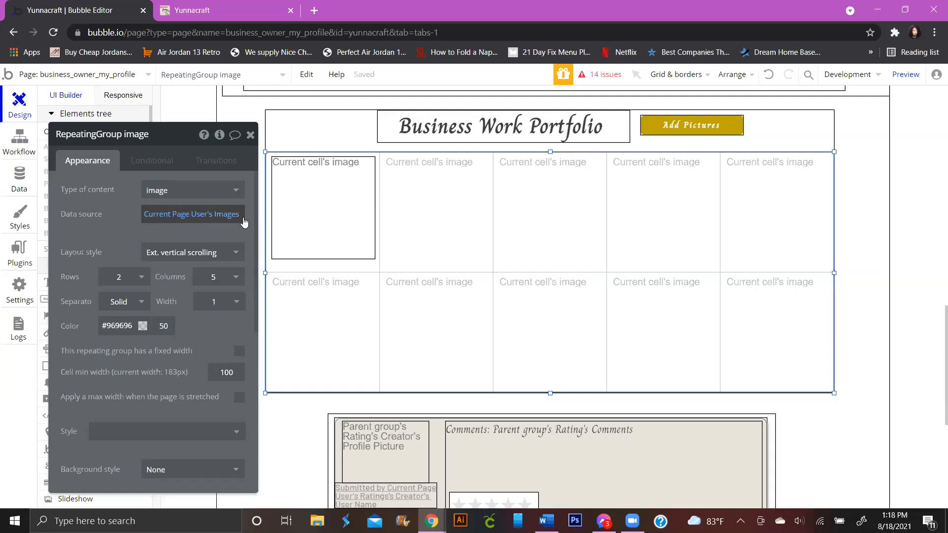
click(11, 154)
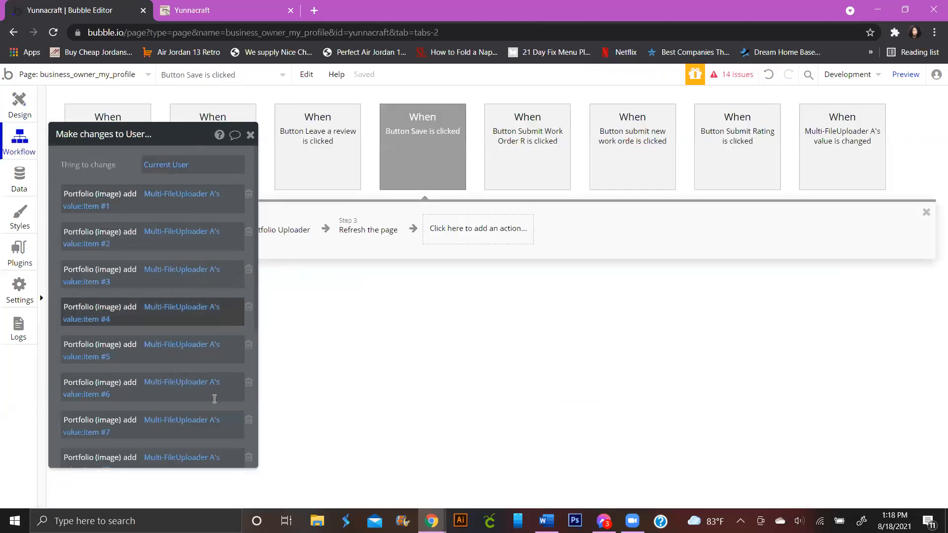
scroll(236, 222, down, 1)
scroll(237, 227, down, 5)
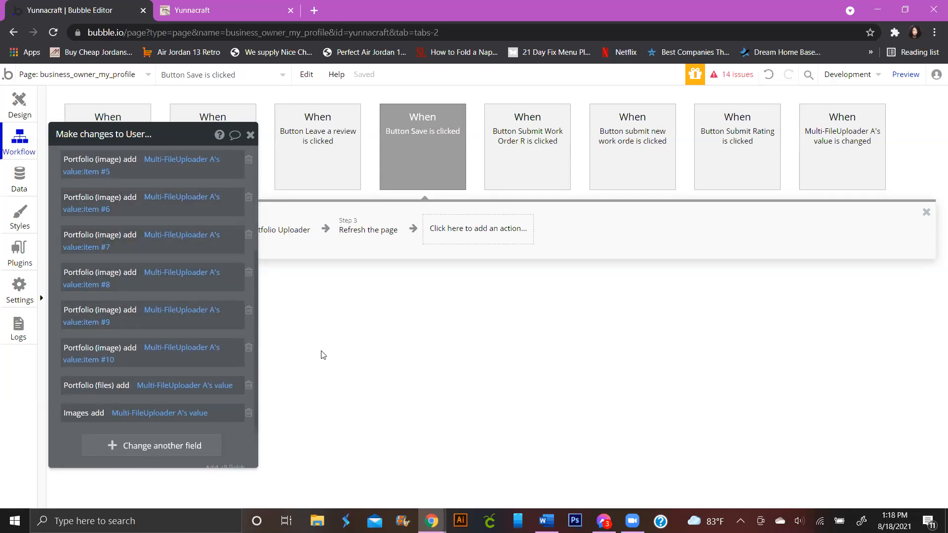
Open the K&G Fashion user's entry in the All Users app data and examine its Portfolio files and image lists
click(30, 188)
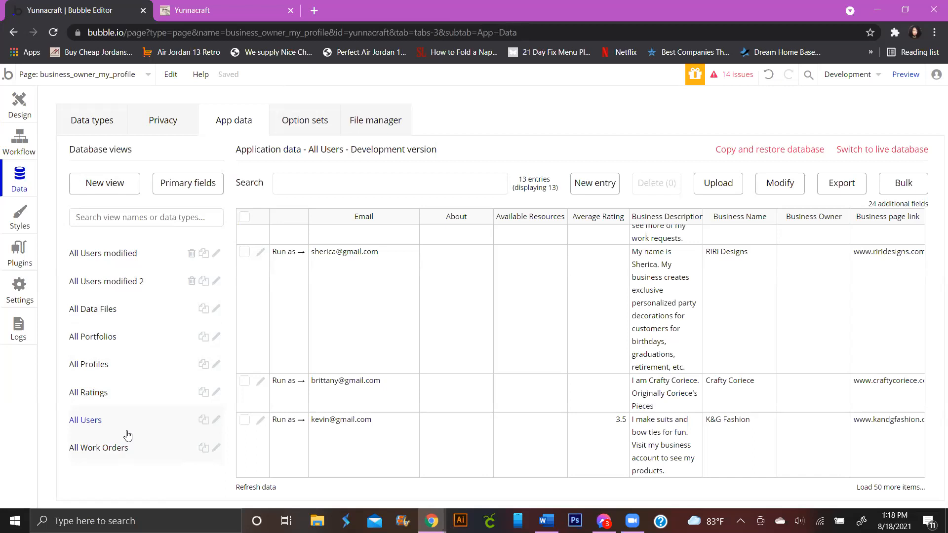
click(312, 427)
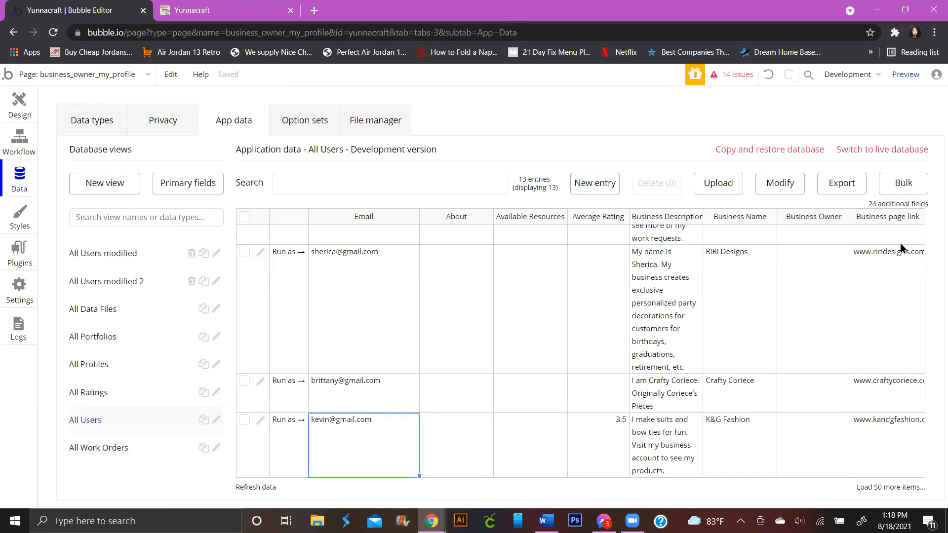
click(261, 421)
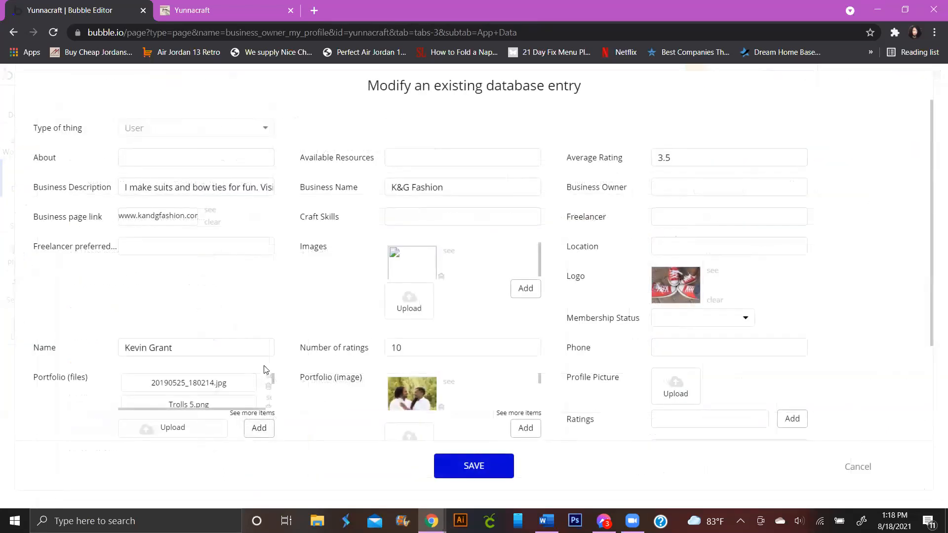
scroll(265, 369, down, 3)
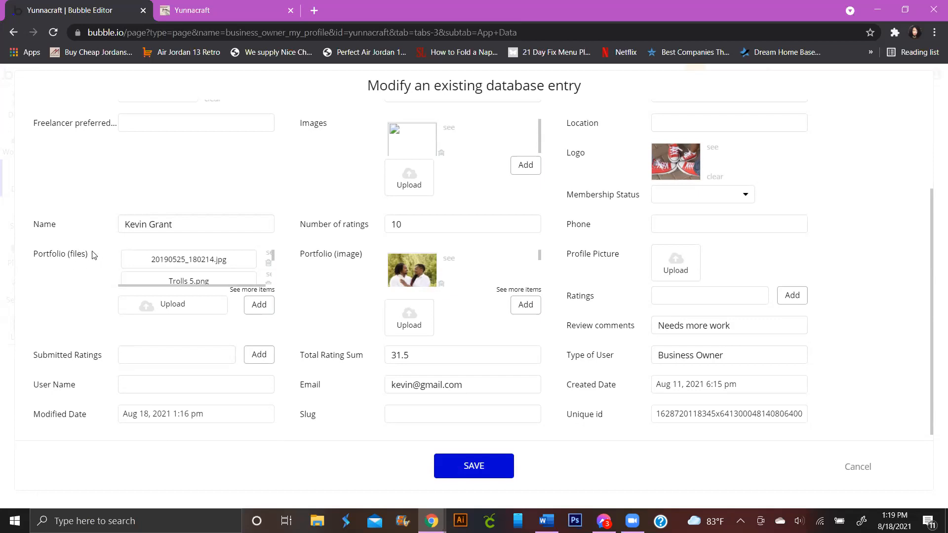
scroll(225, 270, down, 5)
scroll(224, 271, up, 5)
scroll(447, 269, down, 5)
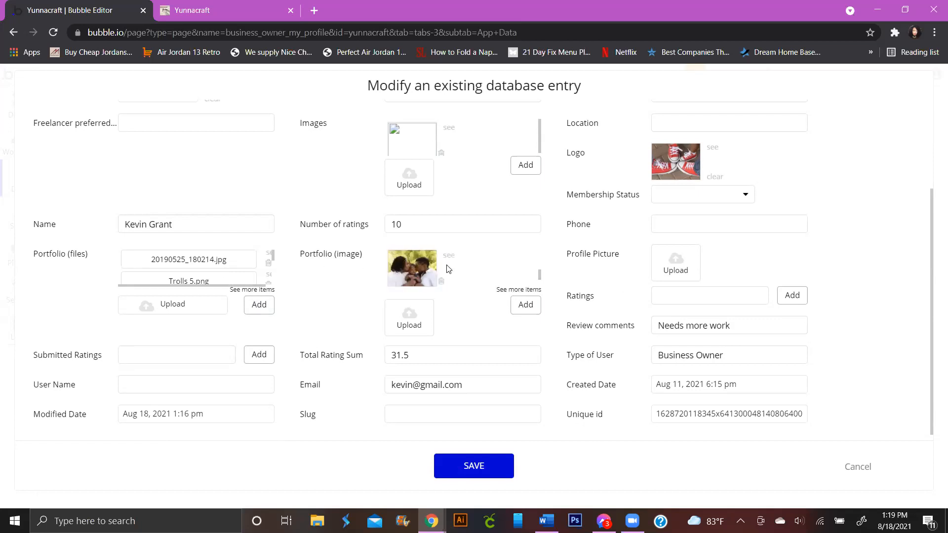
Inspect the Images list in the user entry, view its stored file in the browser, and return to the entry
scroll(447, 269, down, 1)
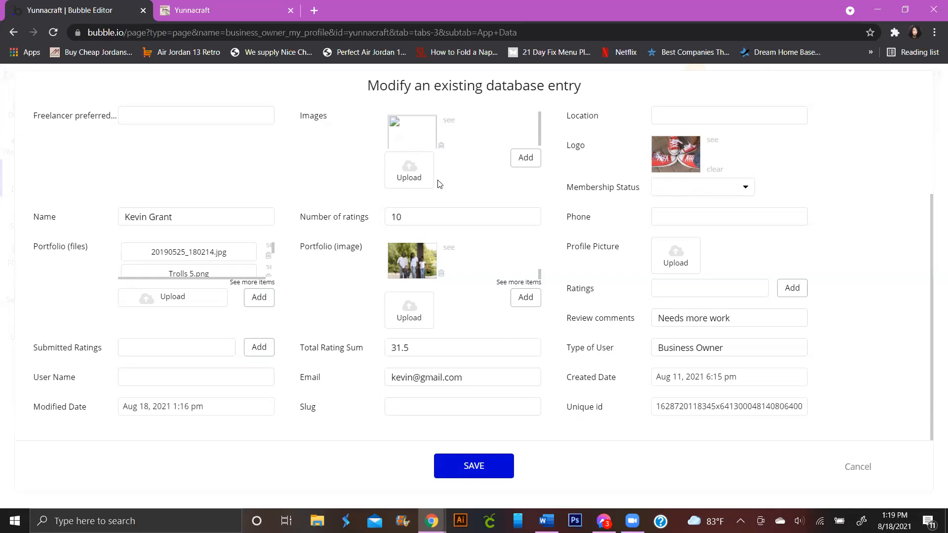
scroll(459, 197, up, 1)
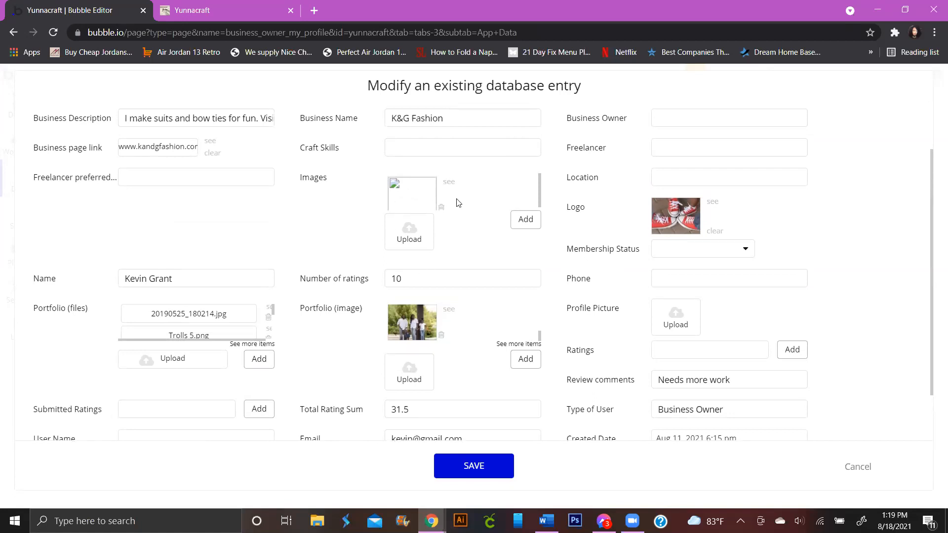
scroll(505, 194, down, 1)
scroll(505, 194, up, 1)
scroll(505, 199, down, 1)
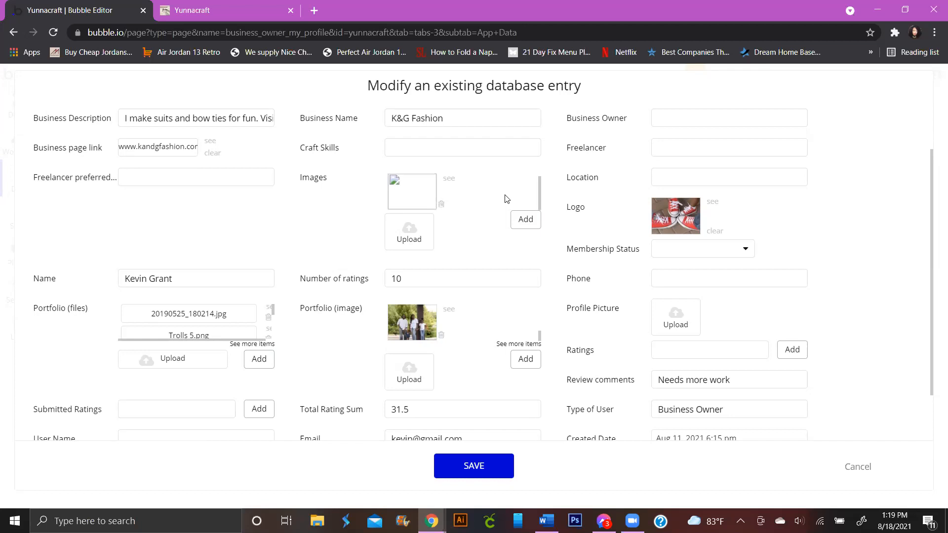
click(449, 179)
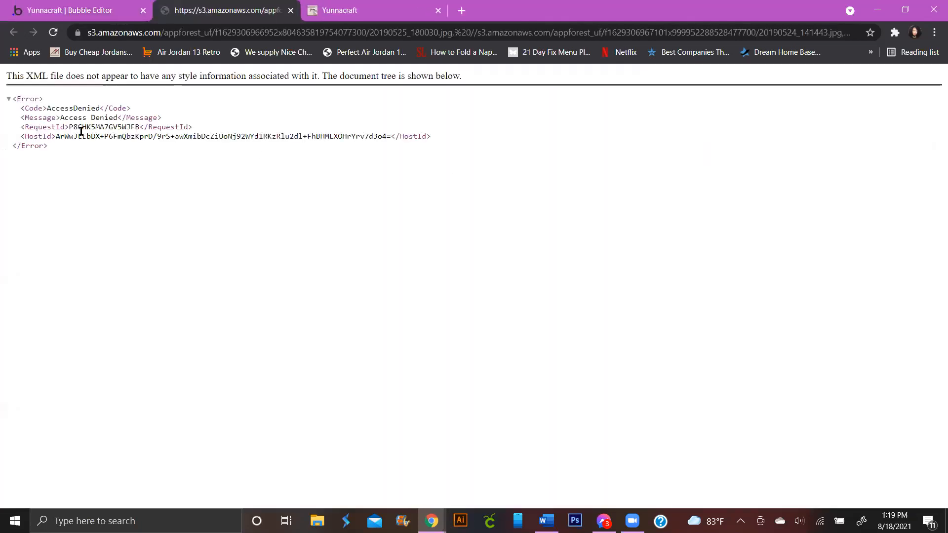
click(104, 11)
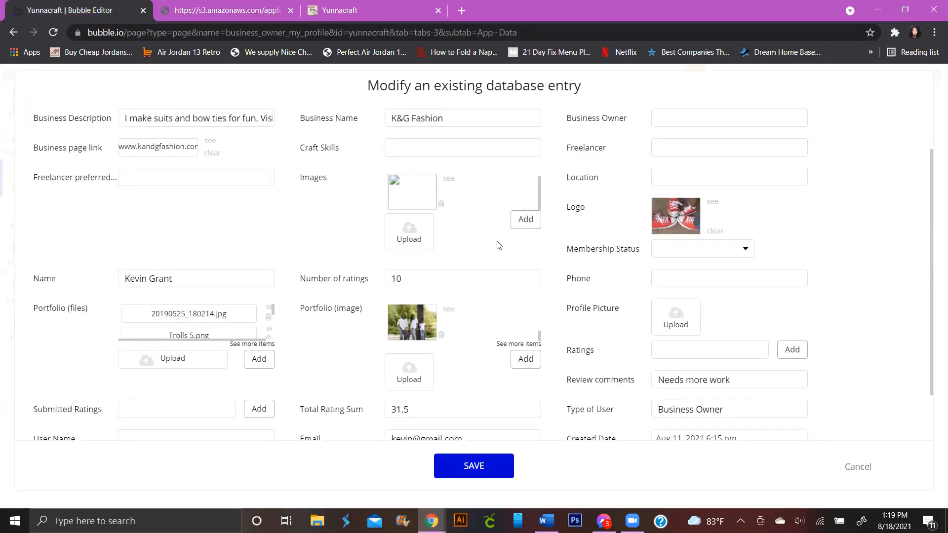
Close the K&G Fashion user's entry without saving, and look over the Save button workflow and the image repeating group's settings
scroll(144, 196, up, 2)
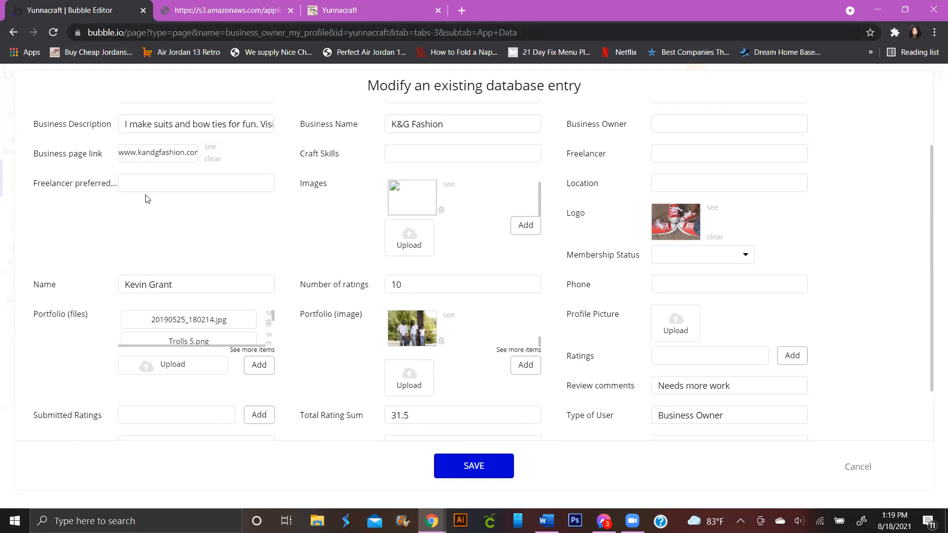
click(859, 467)
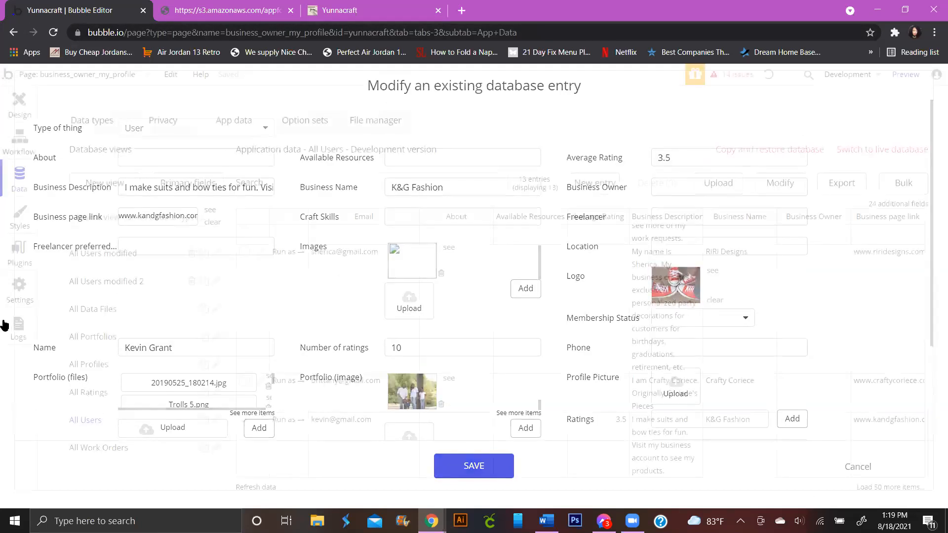
click(19, 140)
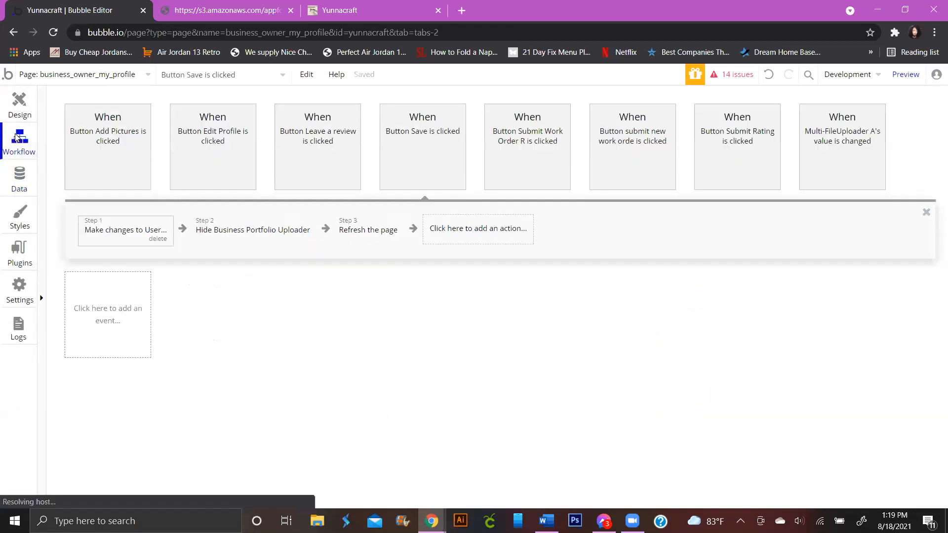
click(17, 116)
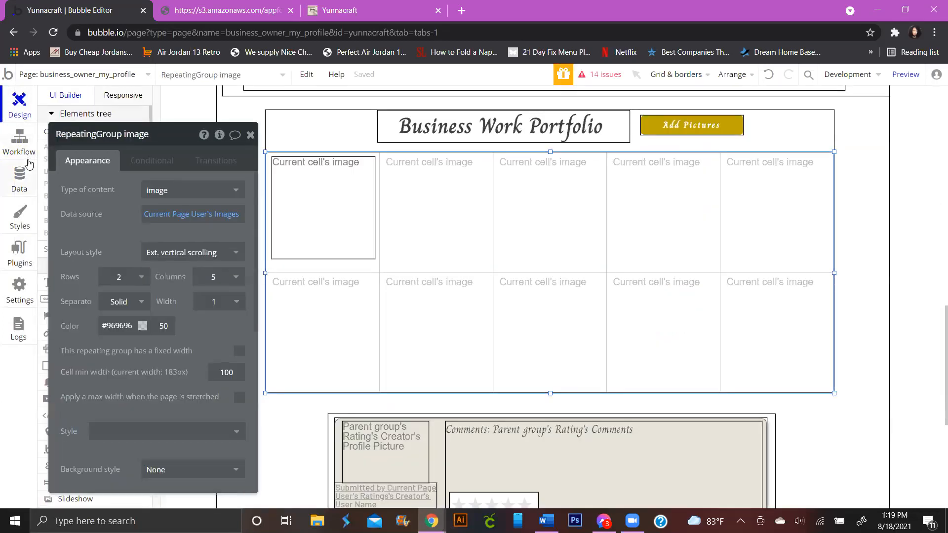
click(23, 177)
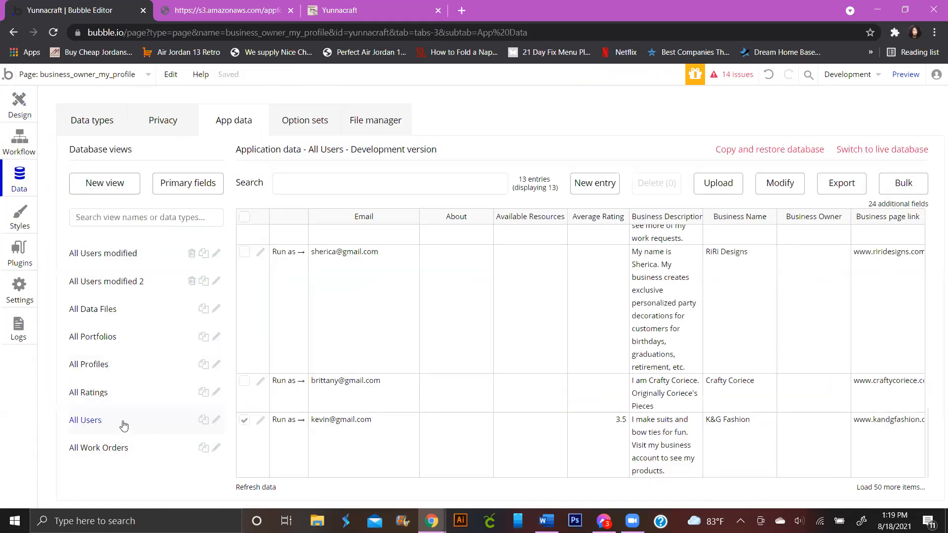
Review the fields of the Portfolio and User data types, checking the types of the image and file lists
click(114, 118)
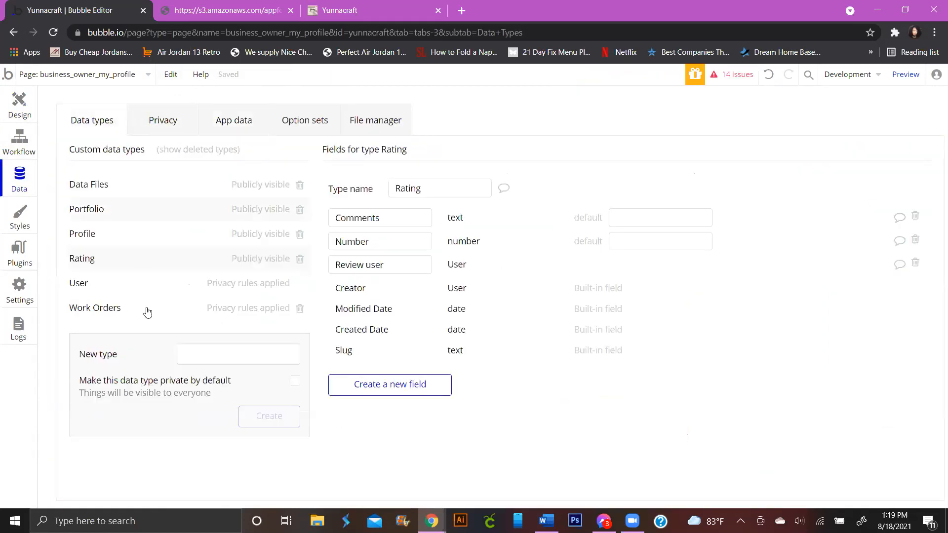
click(131, 214)
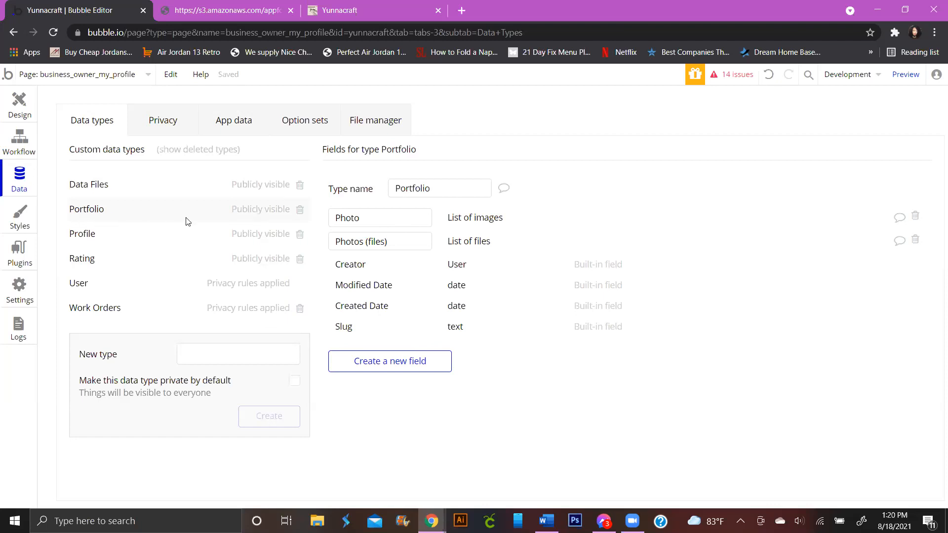
click(92, 293)
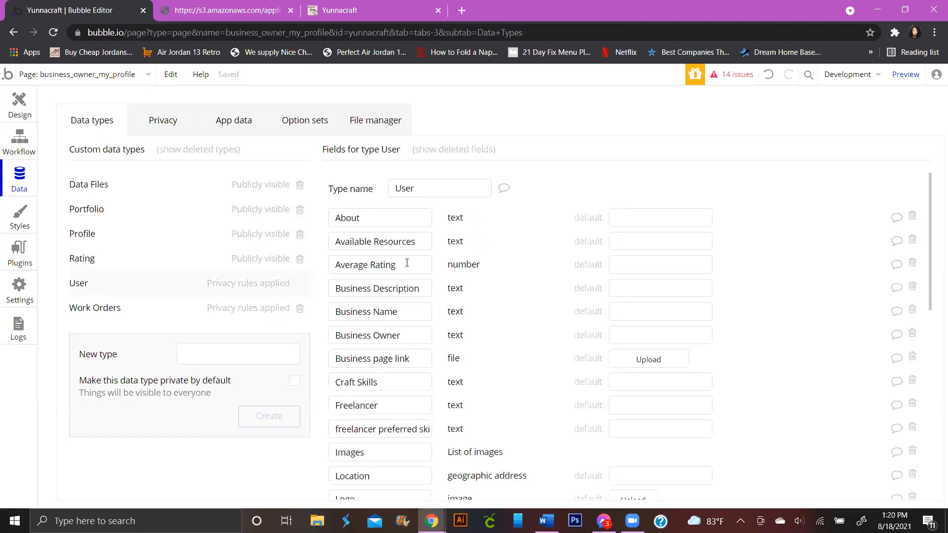
scroll(407, 263, down, 6)
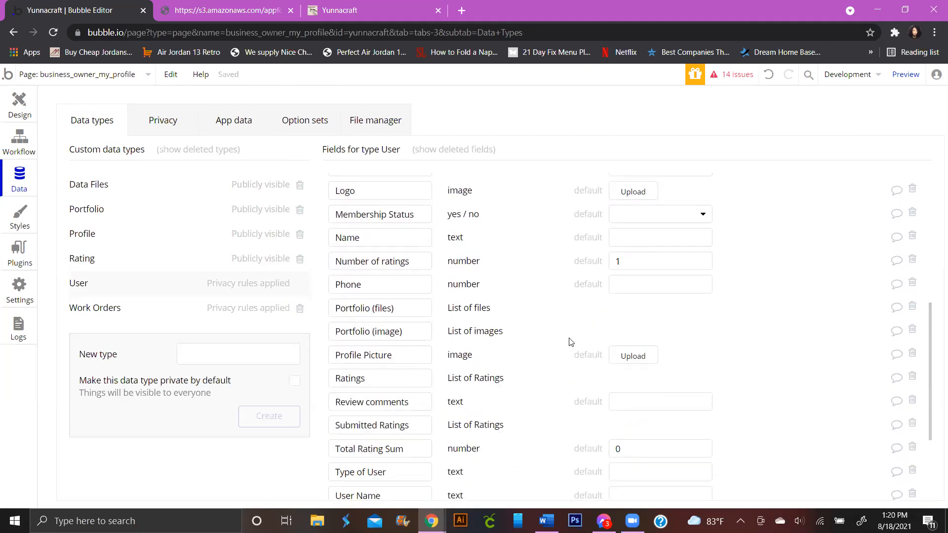
Set the image repeating group's data source to Current Page User's Portfolio (image)
click(19, 110)
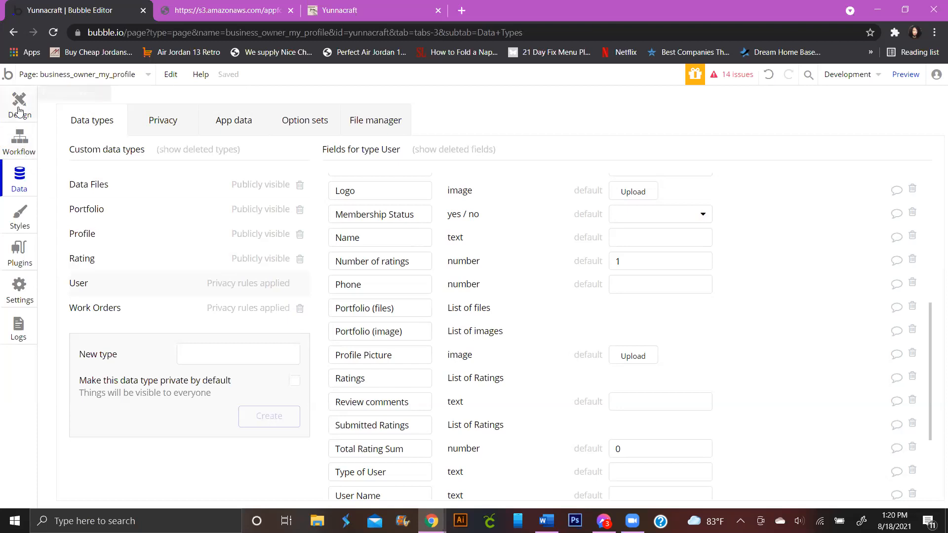
double_click(267, 324)
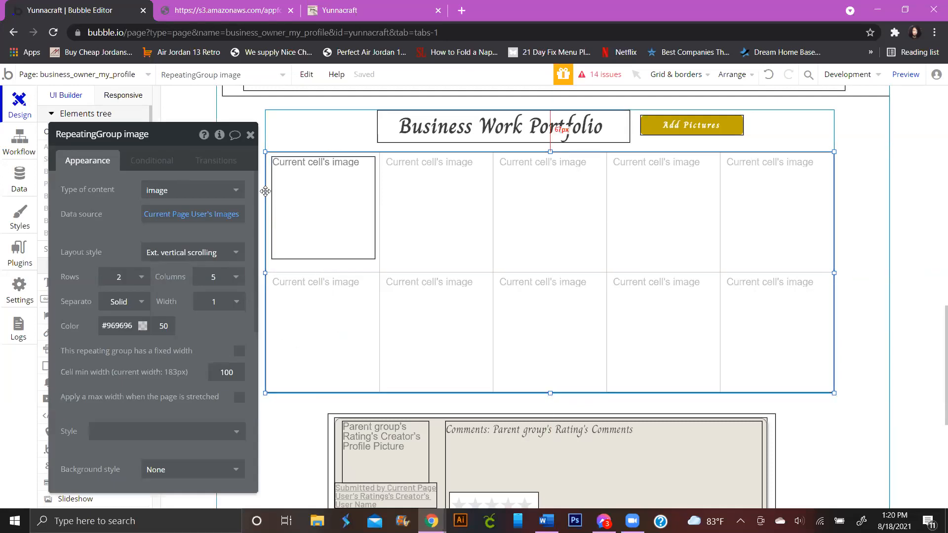
click(220, 220)
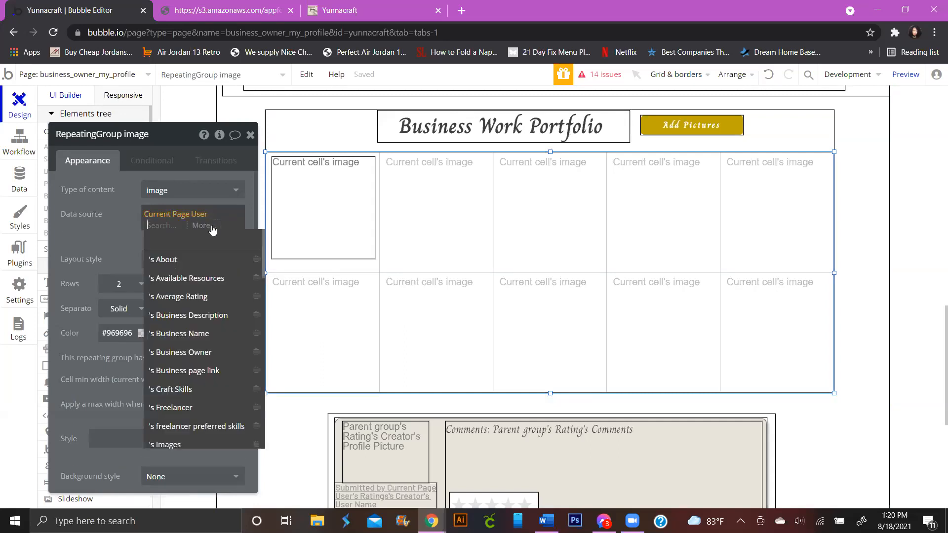
scroll(214, 356, down, 1)
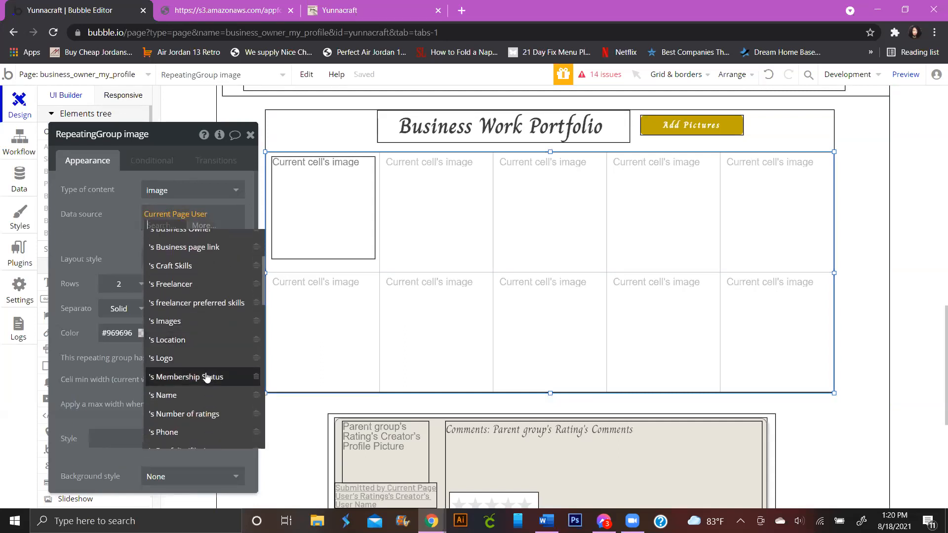
scroll(205, 379, down, 3)
click(208, 347)
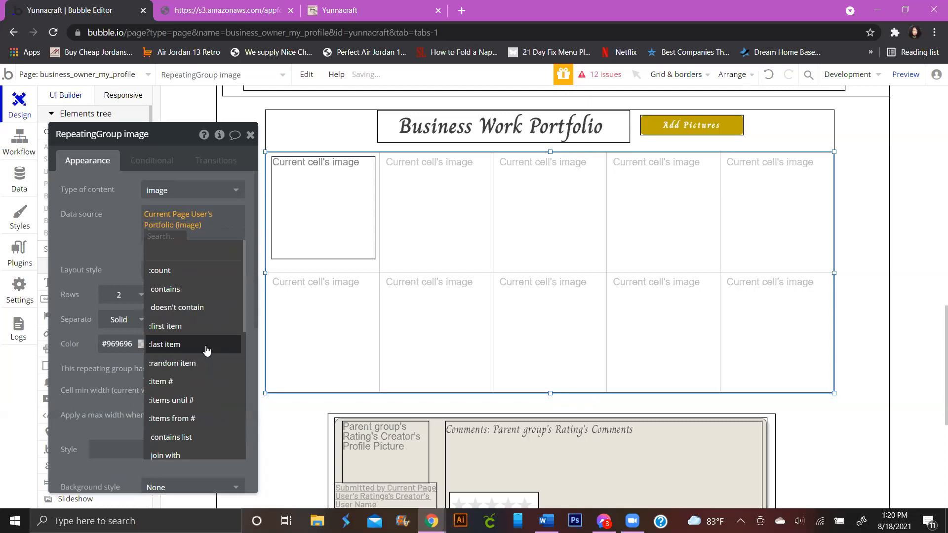
click(121, 236)
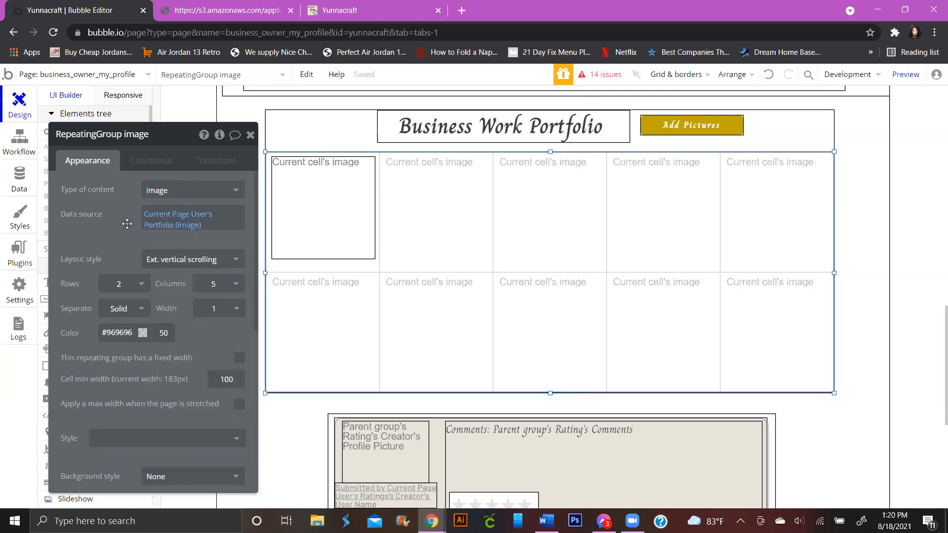
Preview the business profile page and examine which images load in the Business Work Portfolio grid
click(921, 78)
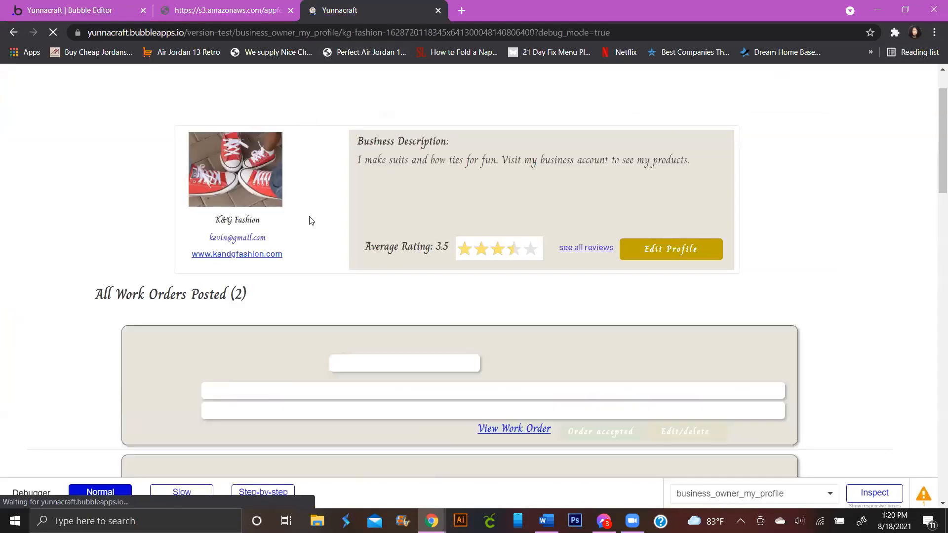
scroll(312, 219, down, 10)
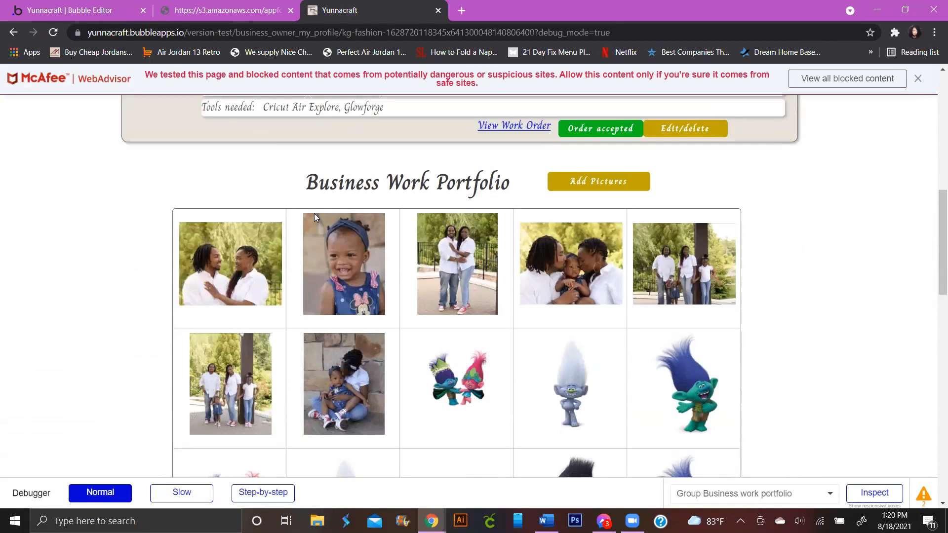
scroll(314, 217, down, 3)
scroll(314, 217, down, 7)
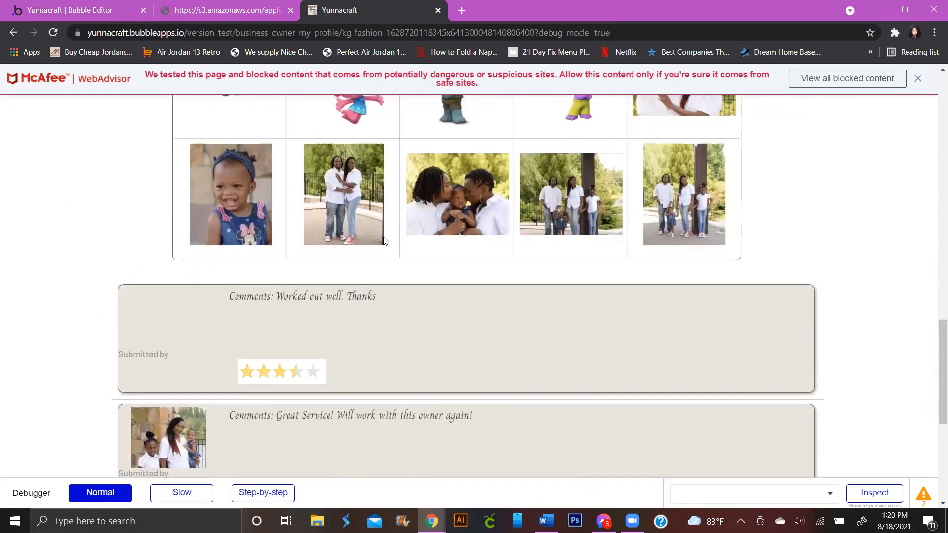
scroll(356, 244, up, 3)
scroll(357, 244, up, 1)
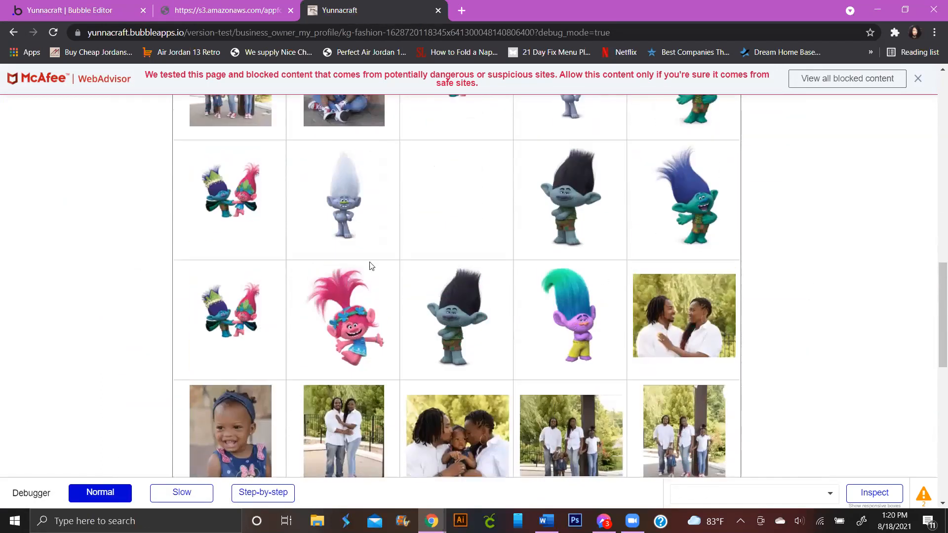
scroll(425, 296, up, 1)
scroll(468, 328, up, 2)
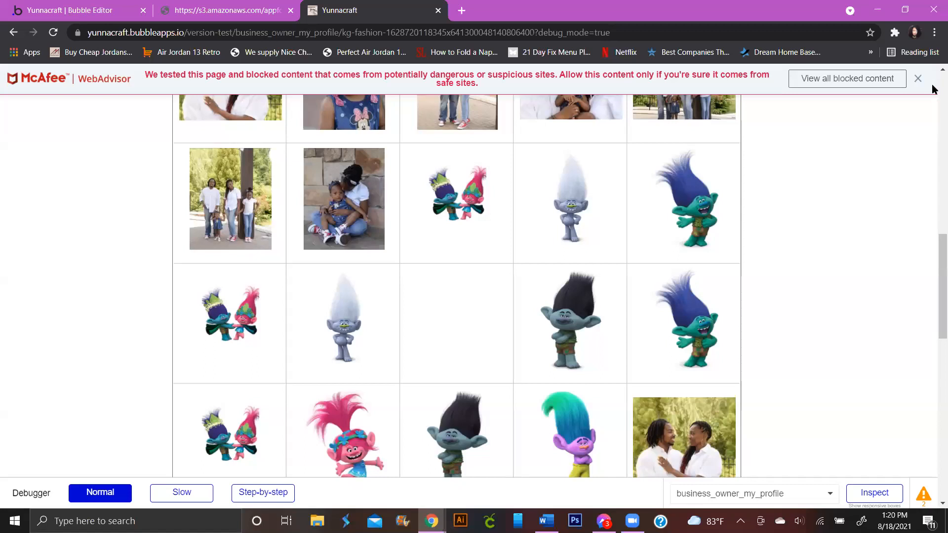
Dismiss the McAfee WebAdvisor banner, recheck every row of the portfolio grid, and return to the Bubble editor
click(918, 79)
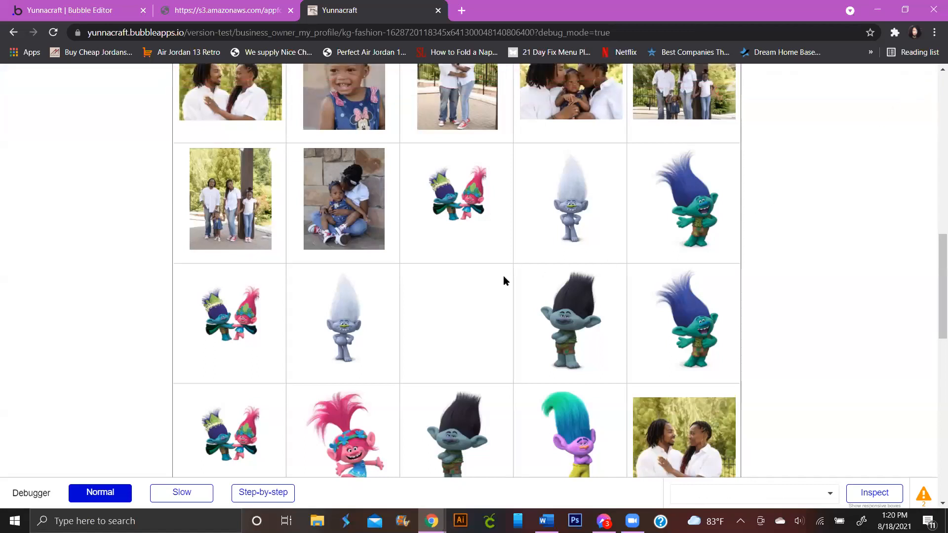
scroll(515, 307, down, 1)
scroll(514, 308, down, 2)
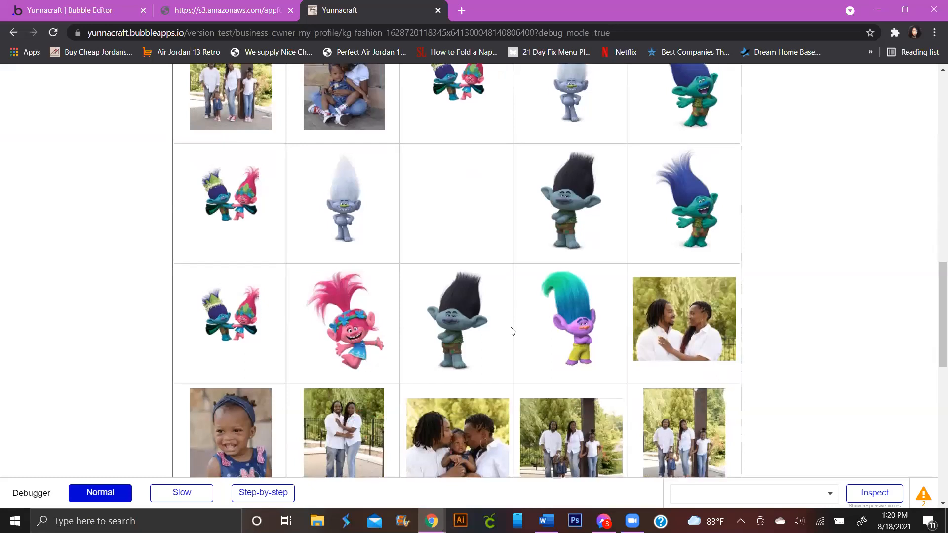
scroll(512, 332, up, 3)
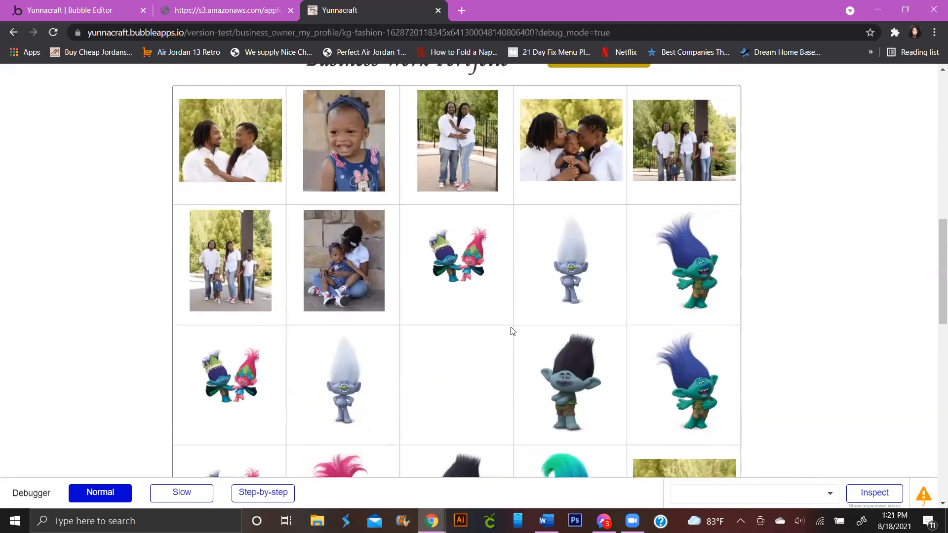
scroll(513, 332, down, 1)
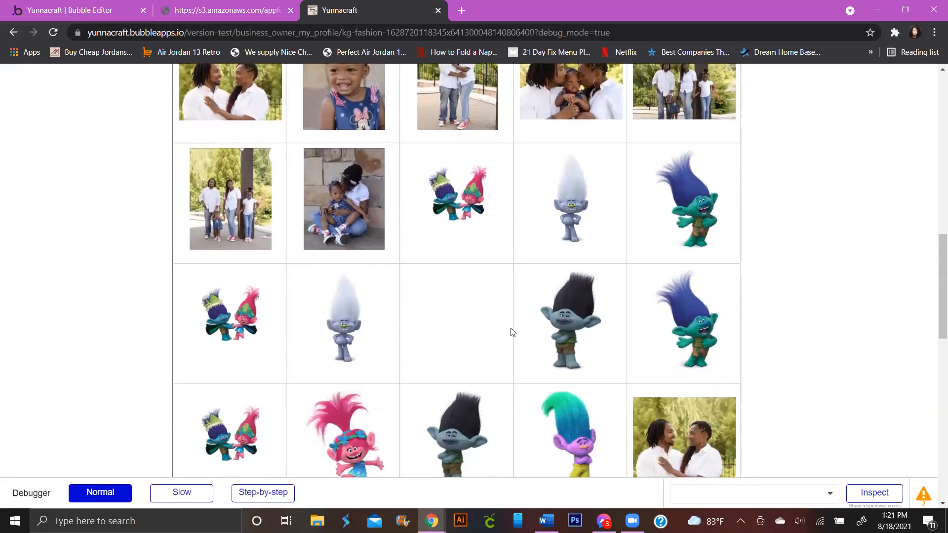
scroll(513, 332, down, 4)
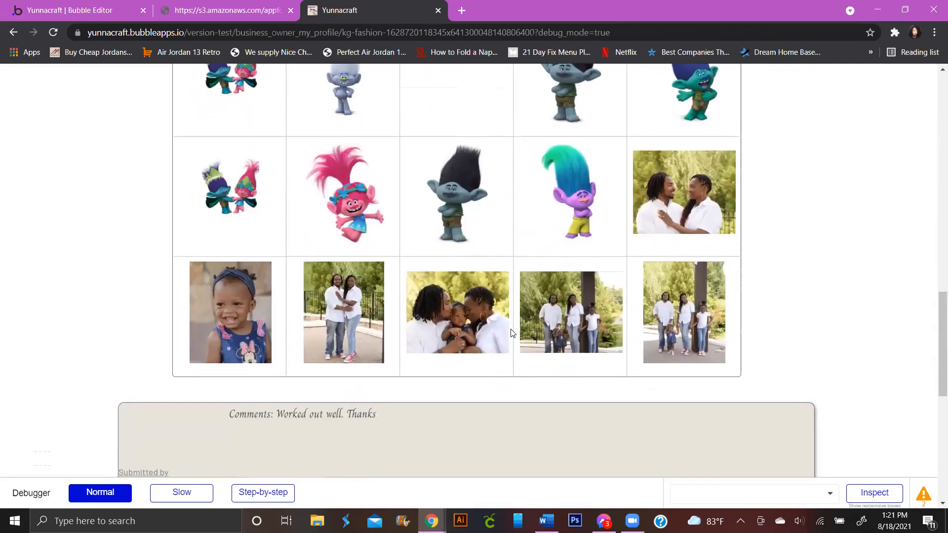
scroll(511, 332, up, 5)
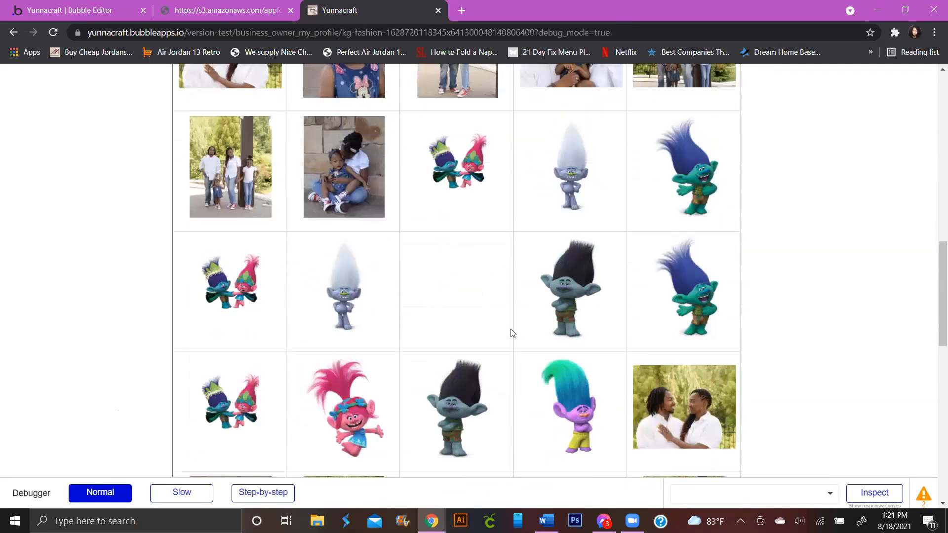
scroll(512, 333, up, 2)
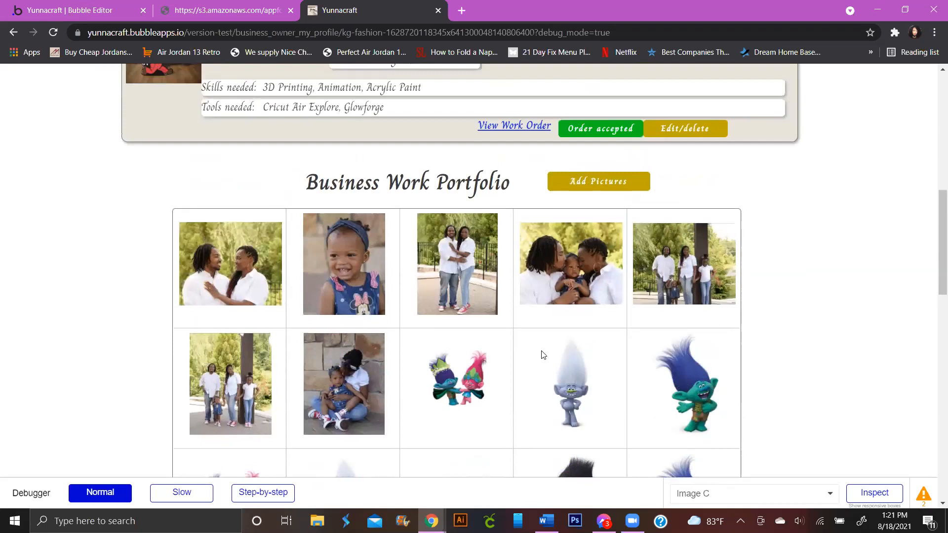
scroll(516, 380, down, 2)
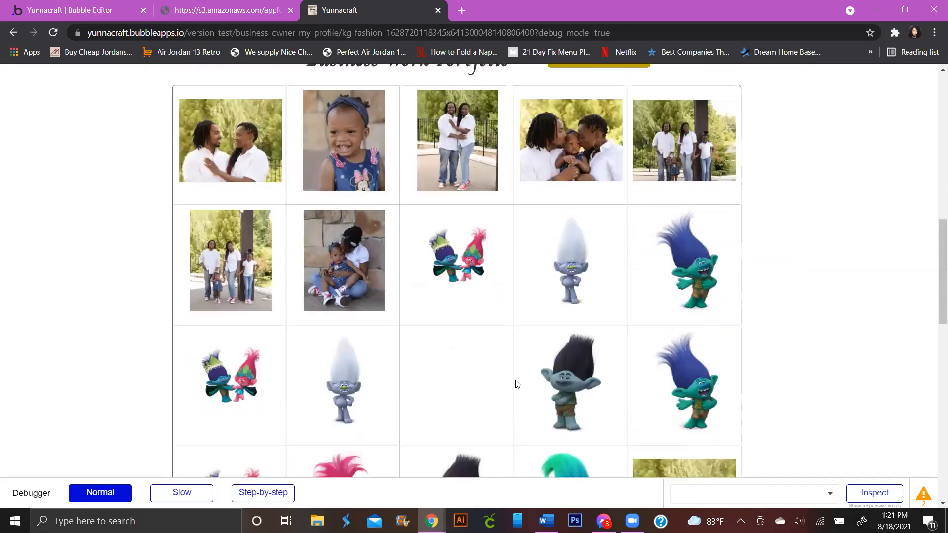
scroll(517, 385, up, 2)
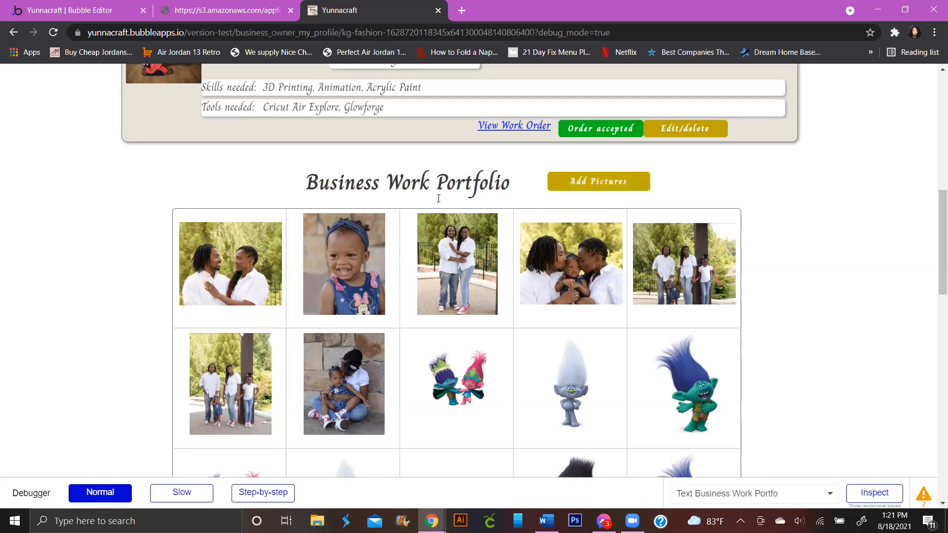
click(94, 5)
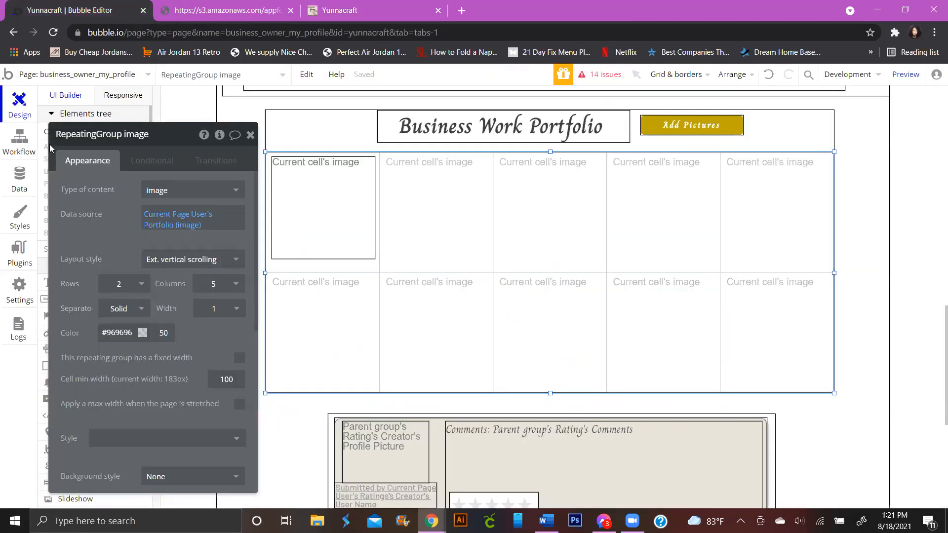